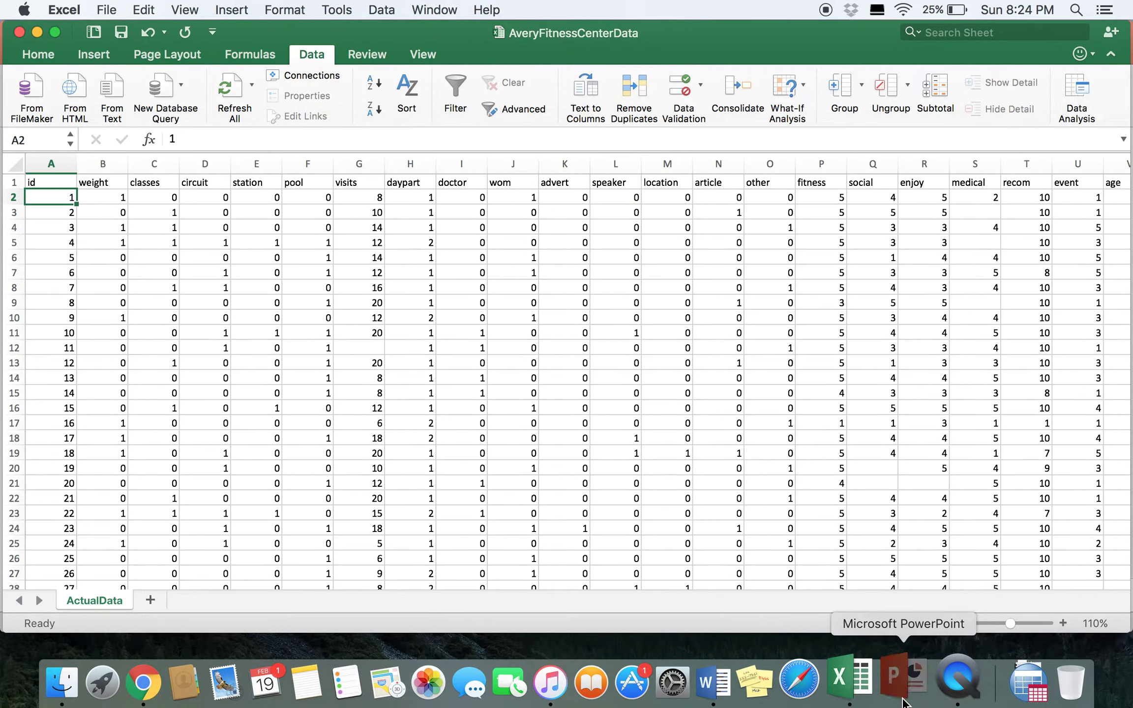
# Show the Avery Fitness Center Survey questionnaire slides in PowerPoint, viewing slide 15 and then slide 14.
pyautogui.click(904, 682)
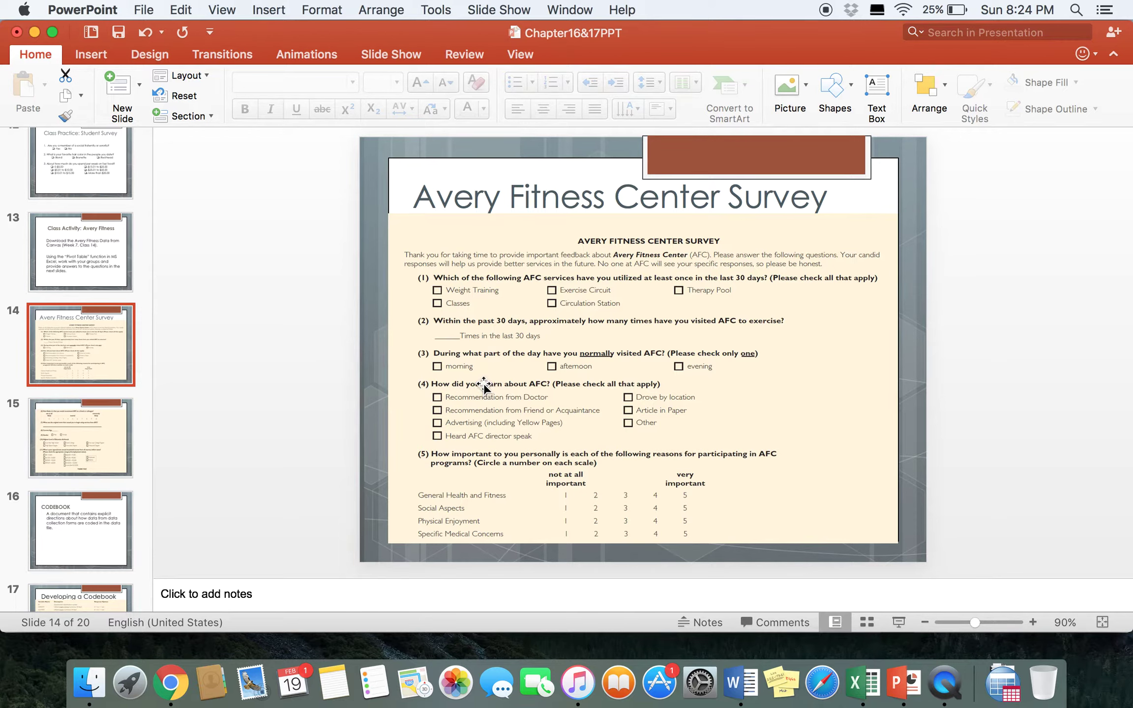
pyautogui.click(71, 409)
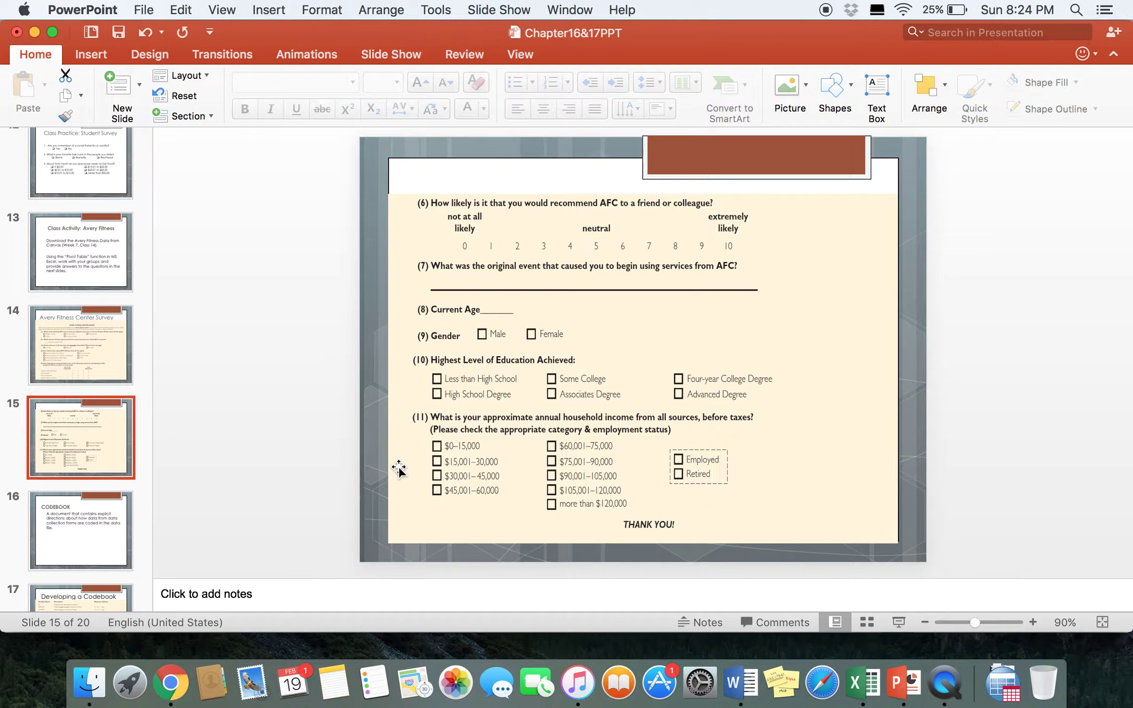
pyautogui.click(90, 353)
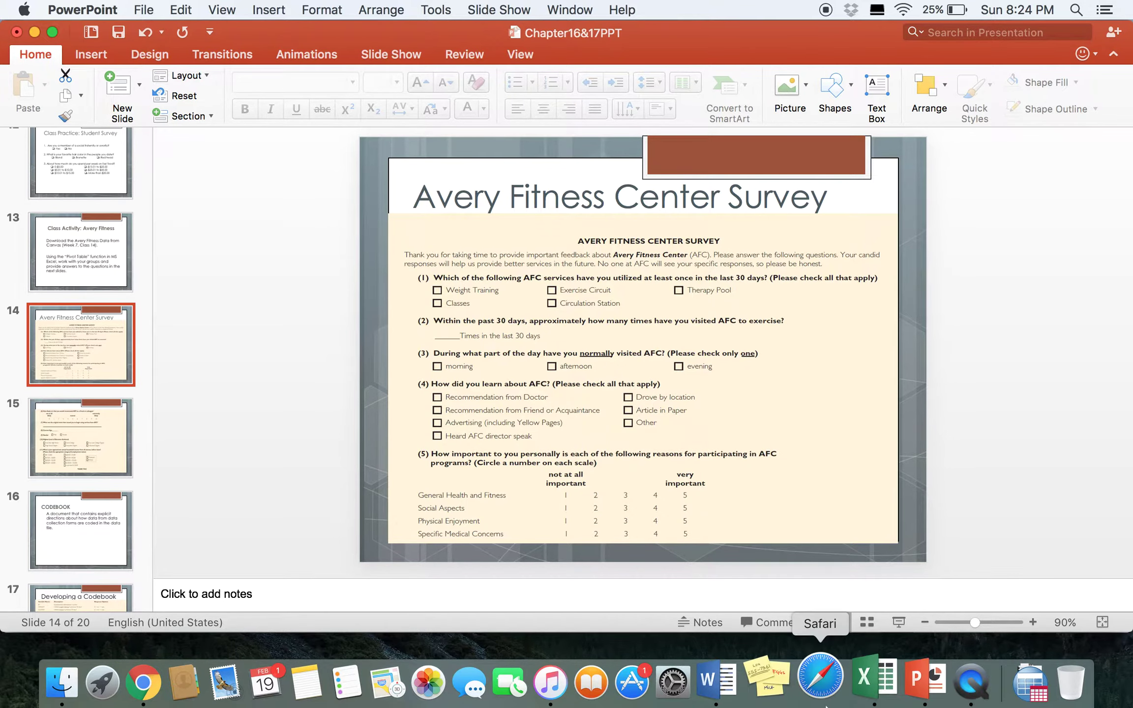
# Add a new Sheet28 and paste the ActualData daypart column (H) into column A.
pyautogui.click(864, 683)
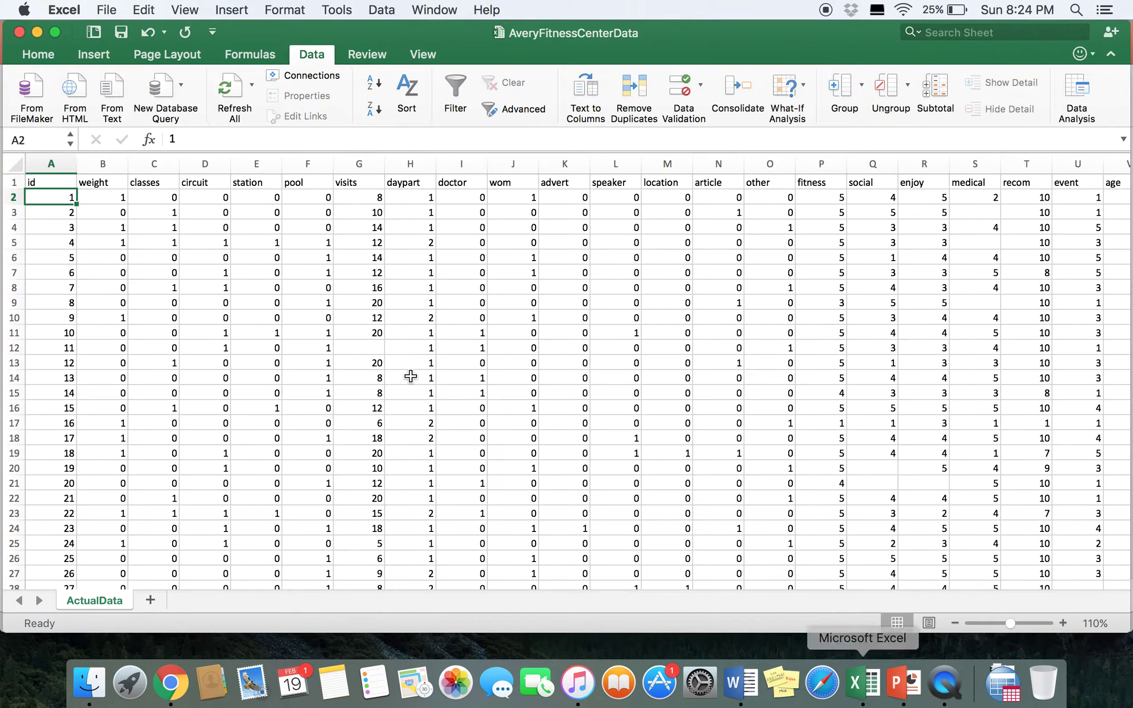
pyautogui.click(150, 601)
pyautogui.click(98, 599)
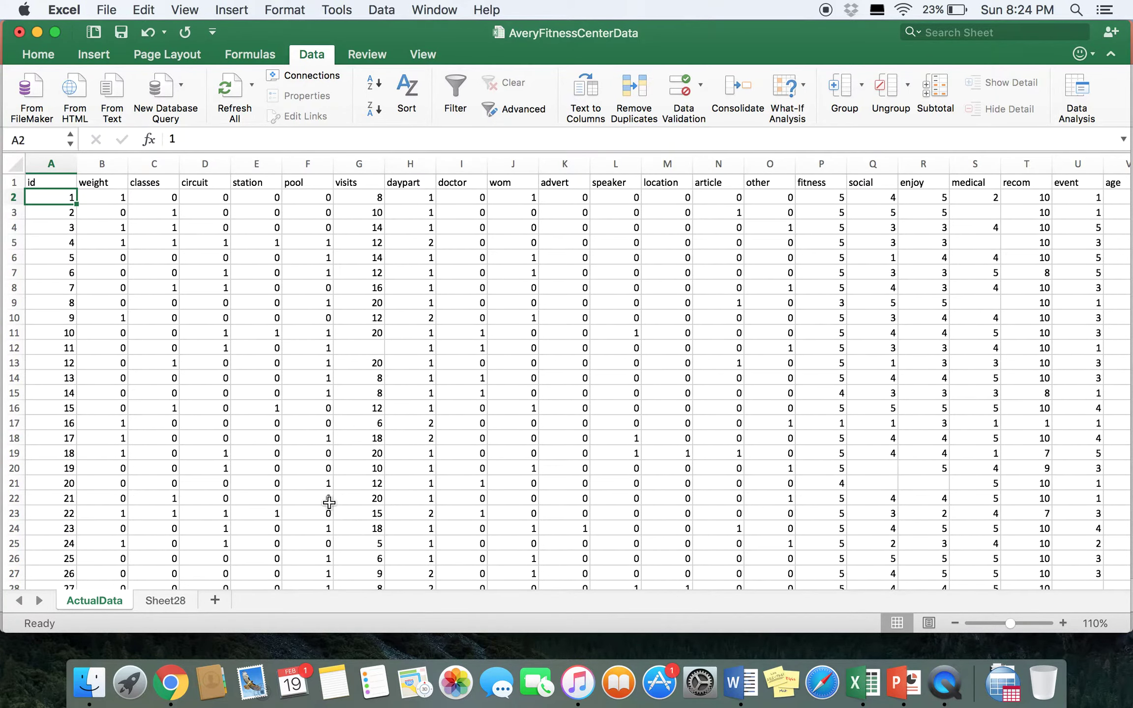
pyautogui.click(410, 164)
pyautogui.press('super+c')
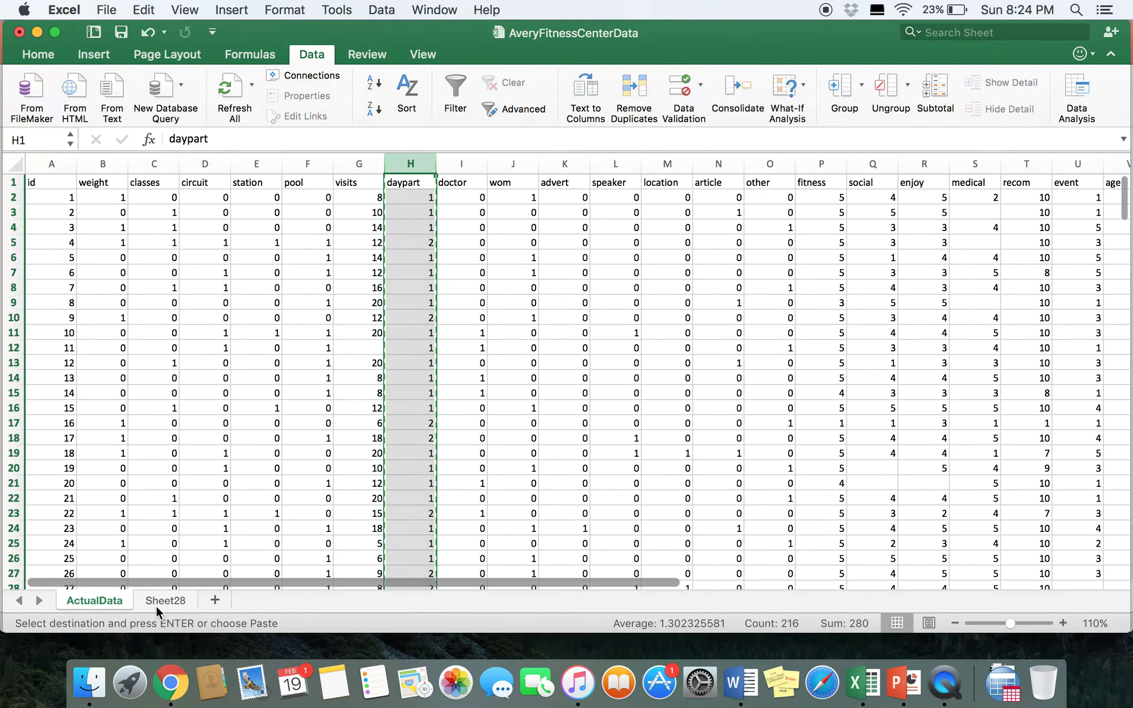
pyautogui.click(164, 601)
pyautogui.press('super+v')
# Copy the ActualData enjoy column (R) into column B of Sheet28.
pyautogui.click(107, 179)
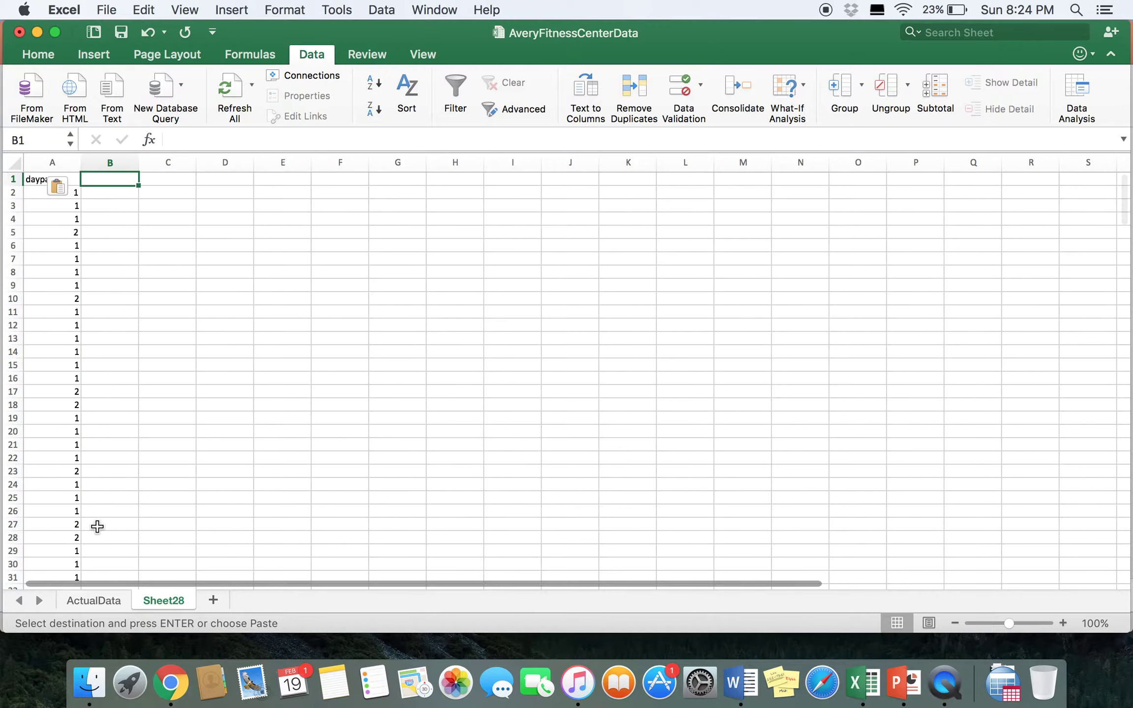
pyautogui.click(93, 600)
pyautogui.hscroll(3, 619, 384)
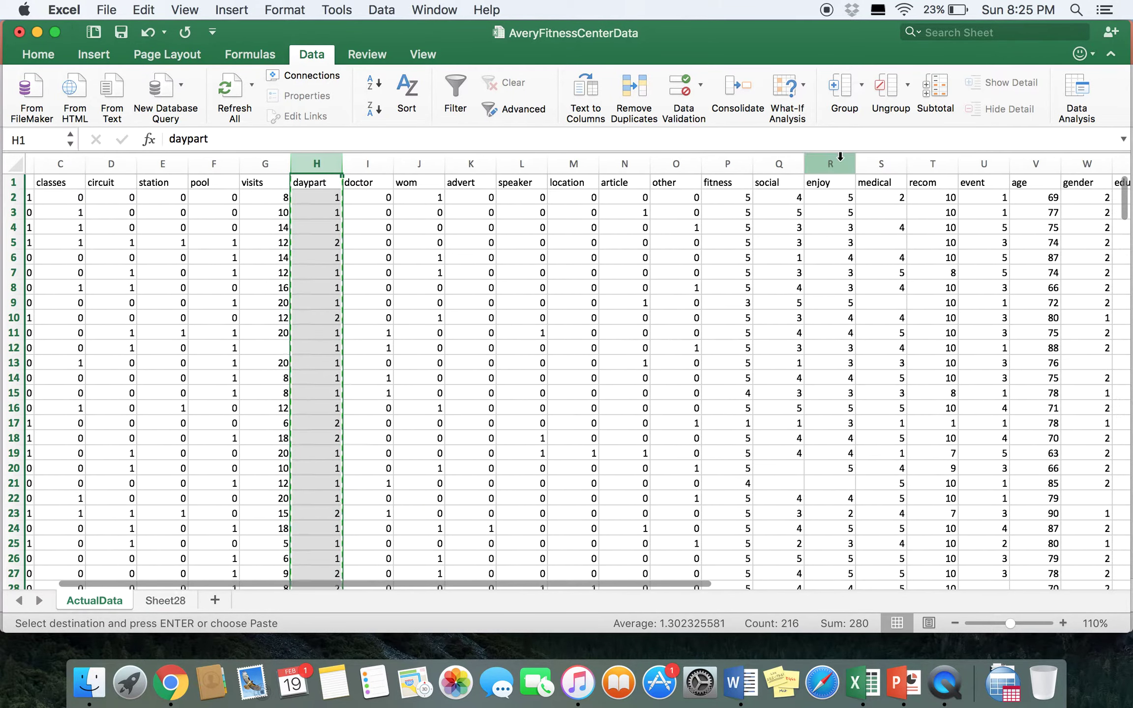
pyautogui.click(829, 164)
pyautogui.press('super+c')
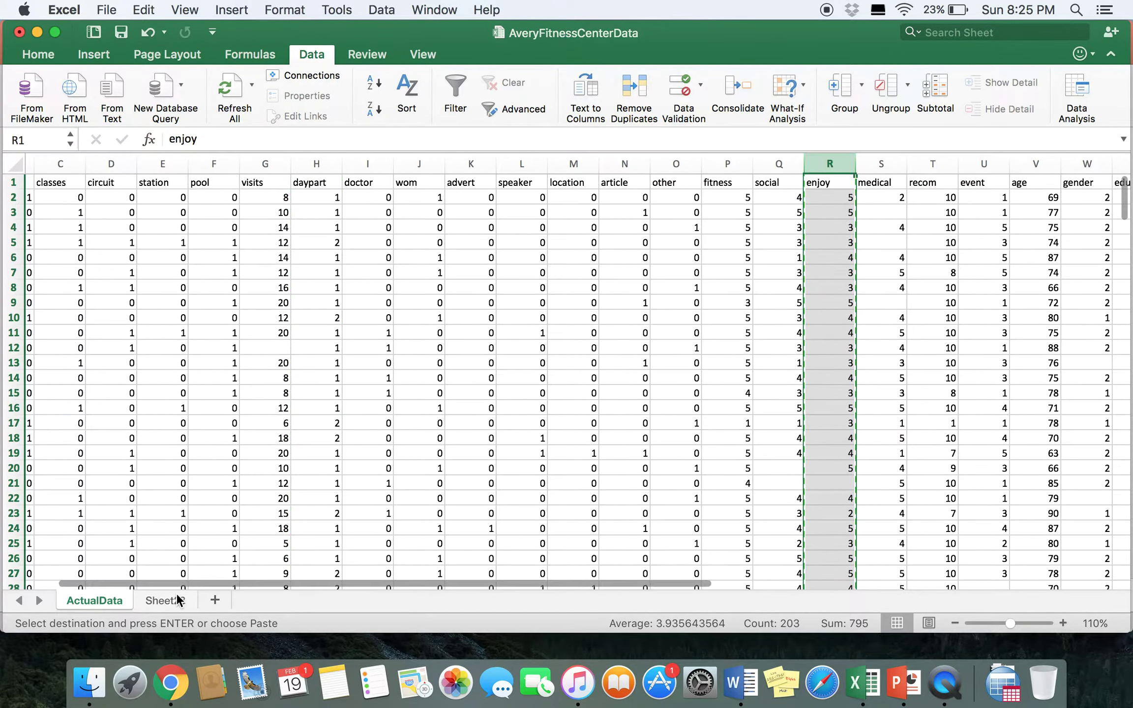
pyautogui.click(165, 600)
pyautogui.press('super+v')
pyautogui.click(53, 162)
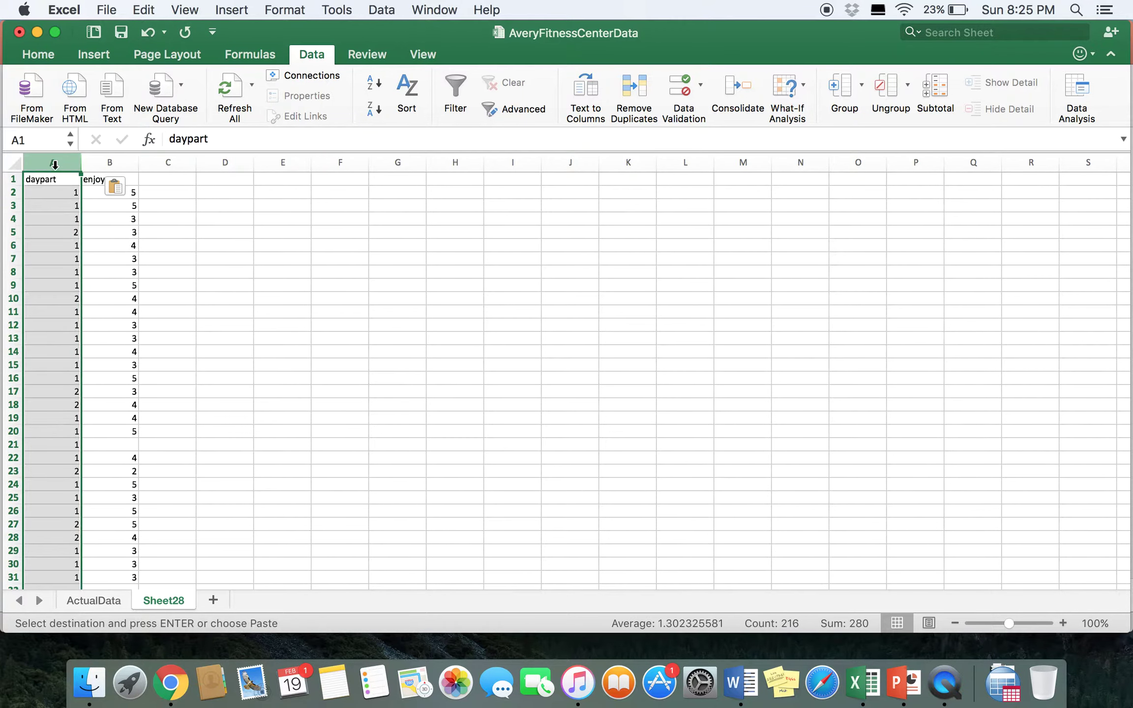
# Sort column A smallest to largest, expanding the selection to carry the enjoy ratings, and scroll through the result.
pyautogui.click(39, 54)
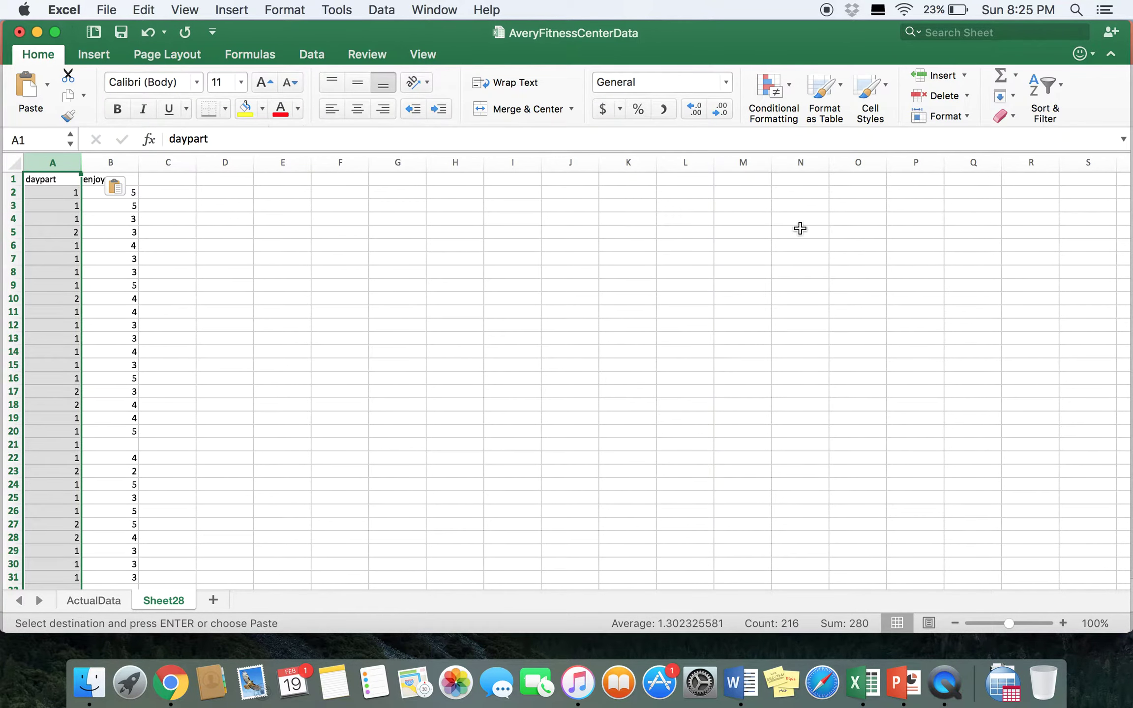
pyautogui.click(1062, 95)
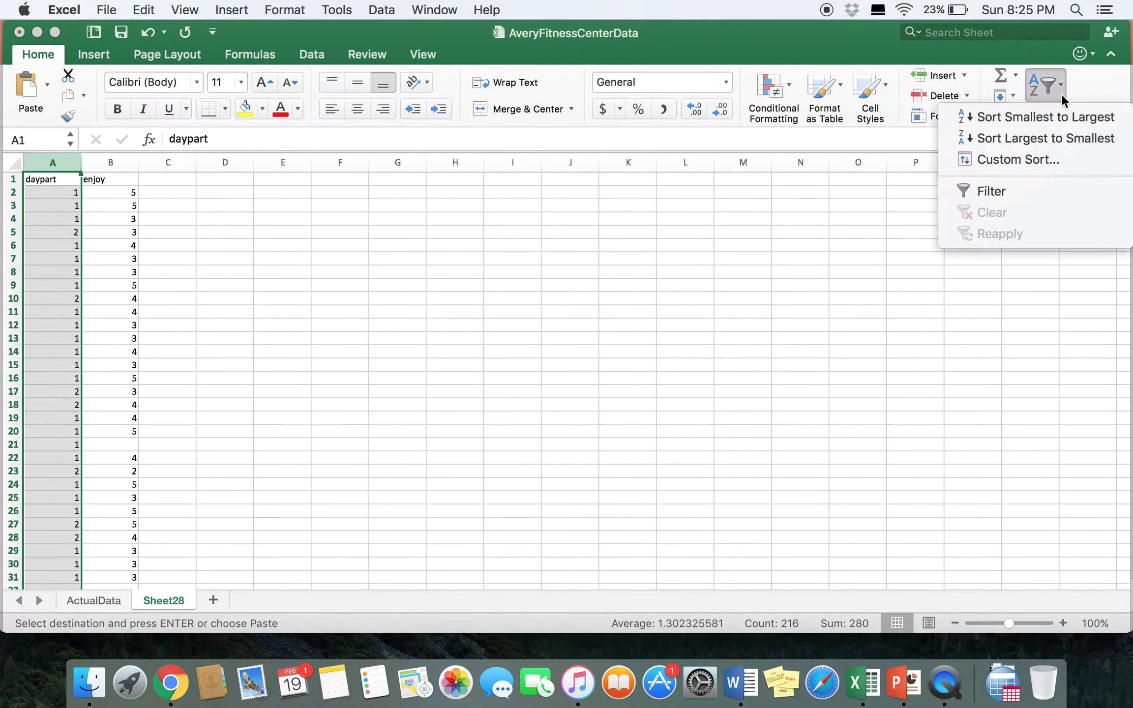
pyautogui.click(1005, 116)
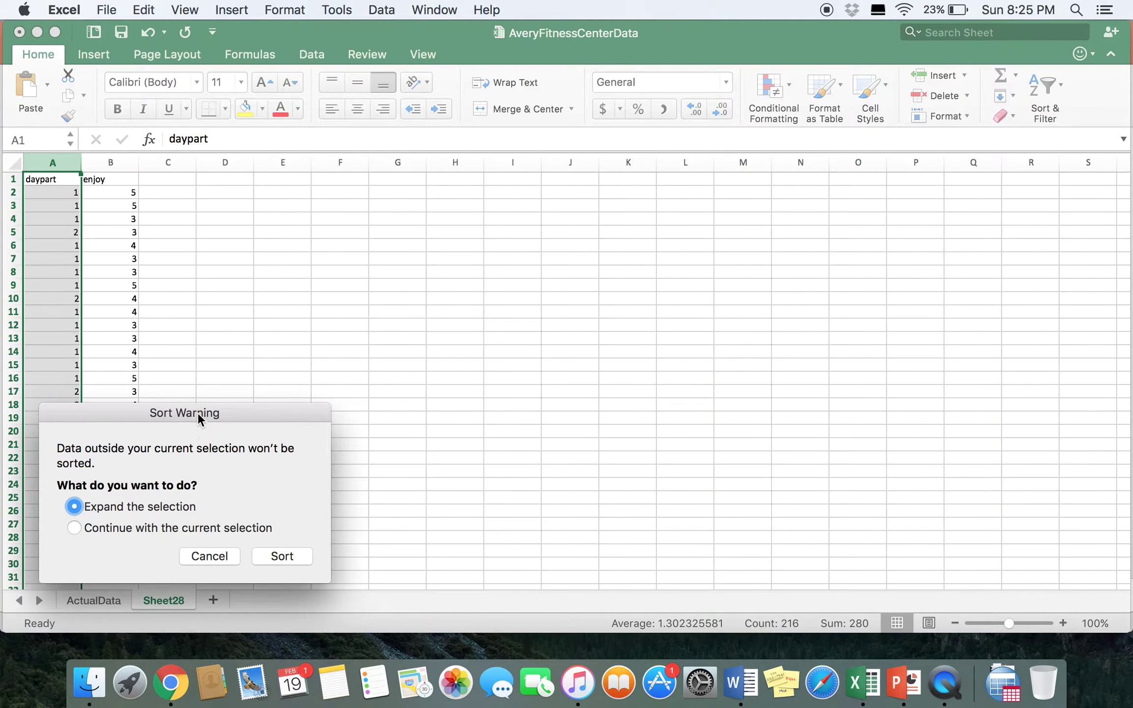
pyautogui.click(631, 409)
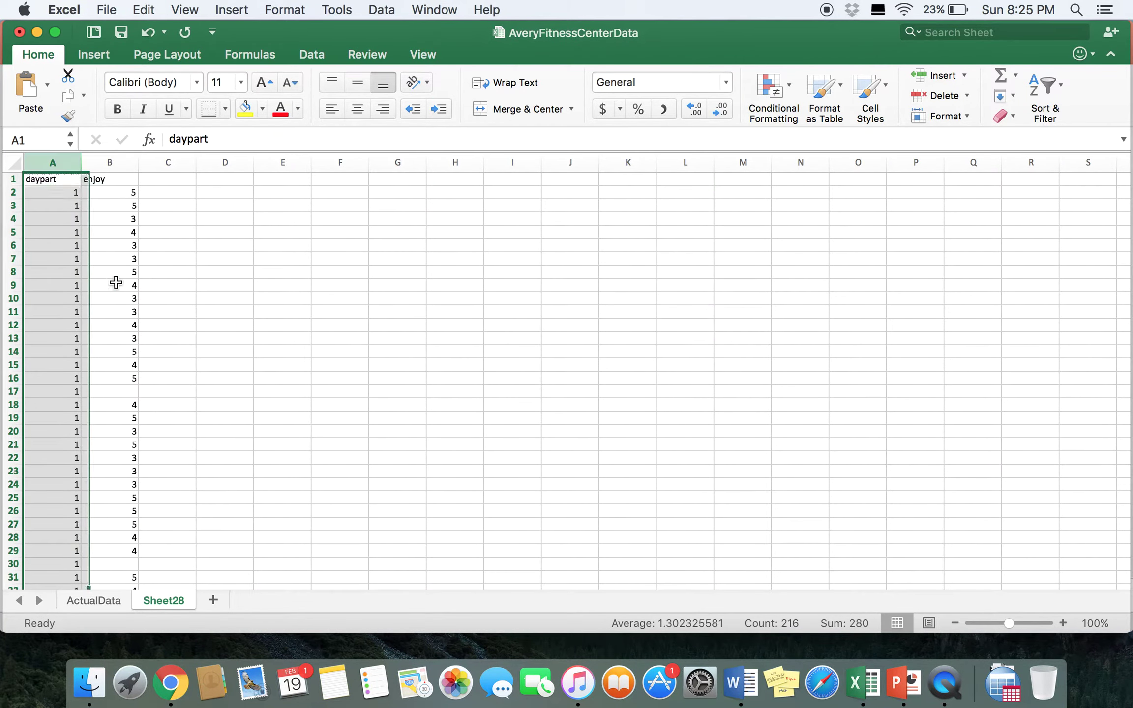
pyautogui.click(205, 259)
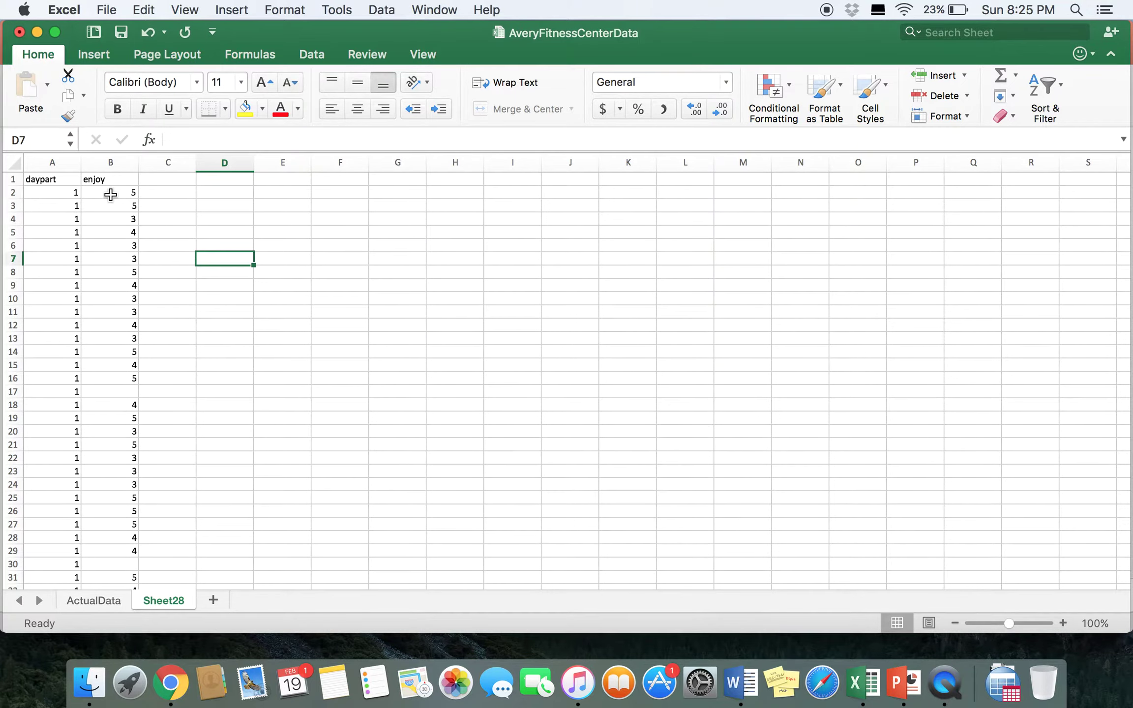
pyautogui.scroll(-8, 111, 195)
pyautogui.scroll(-20, 110, 195)
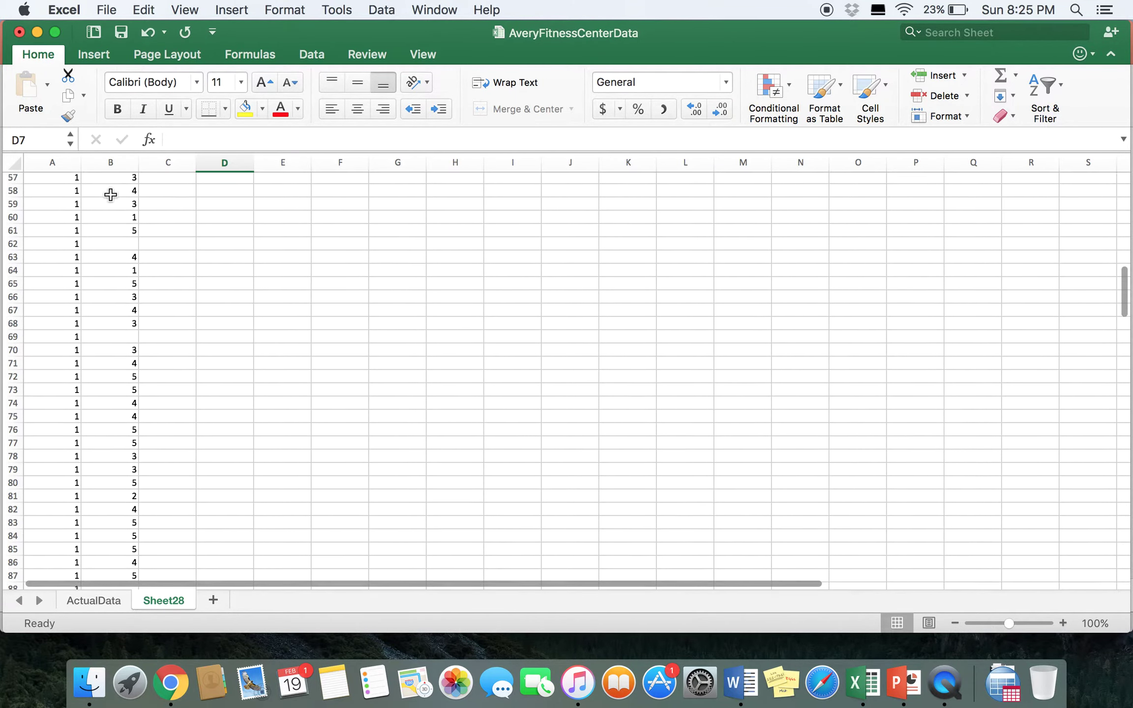
pyautogui.scroll(-20, 110, 195)
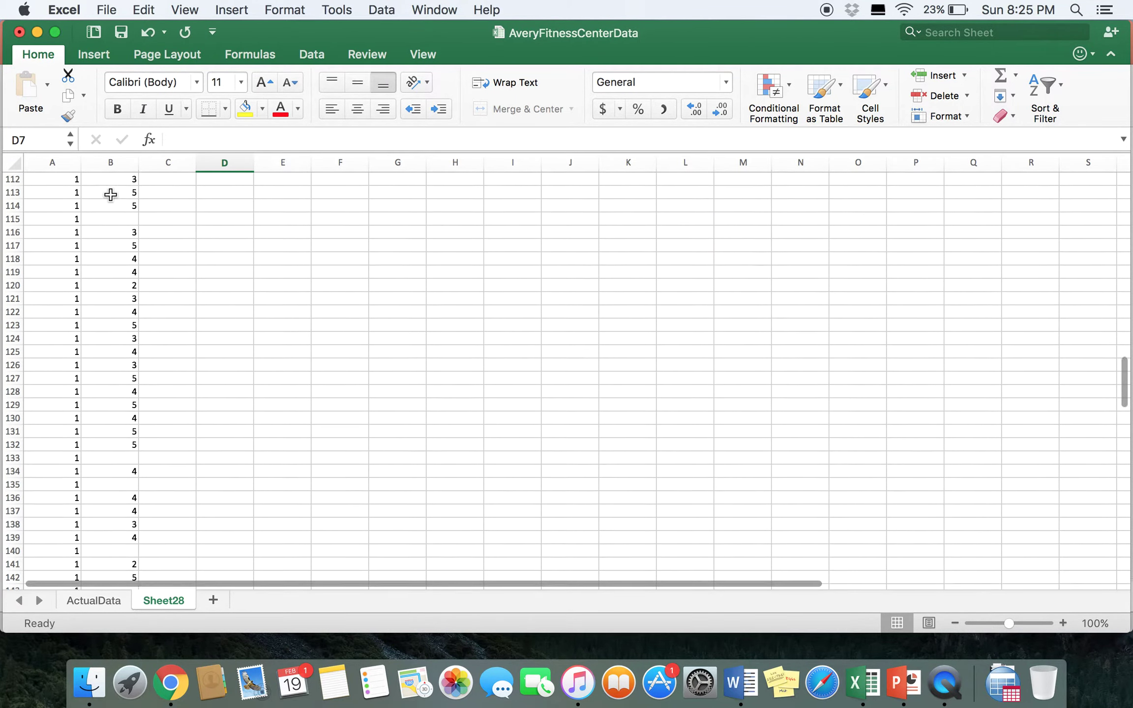
pyautogui.scroll(-17, 111, 195)
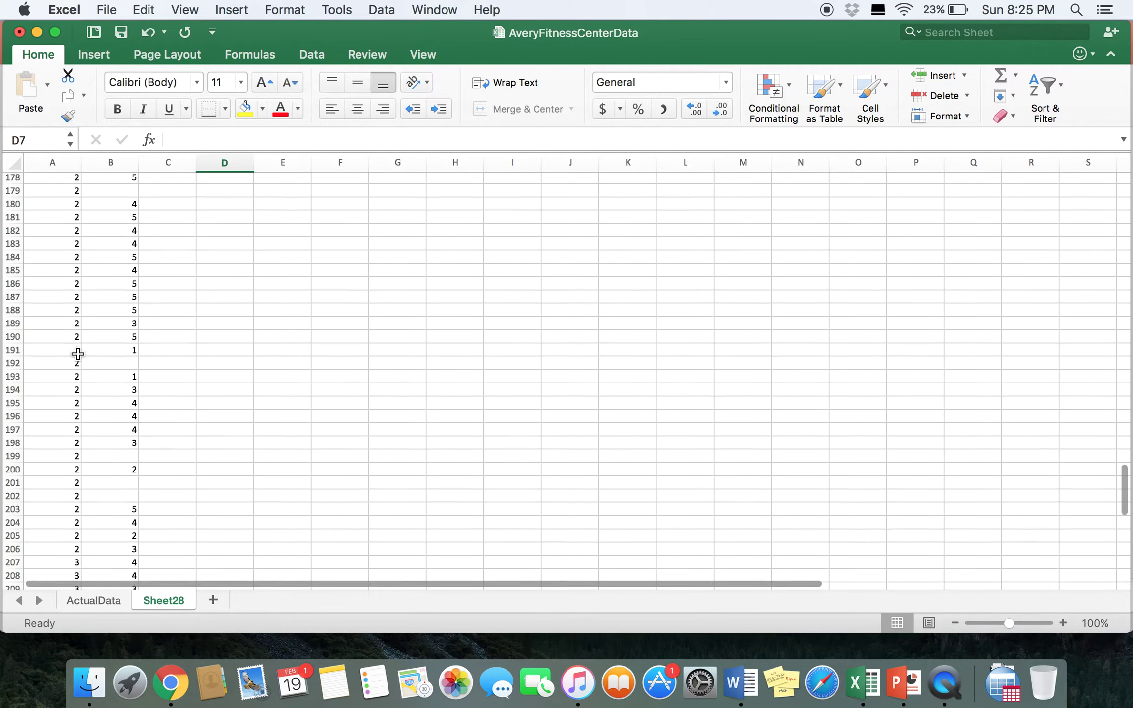
pyautogui.scroll(20, 78, 355)
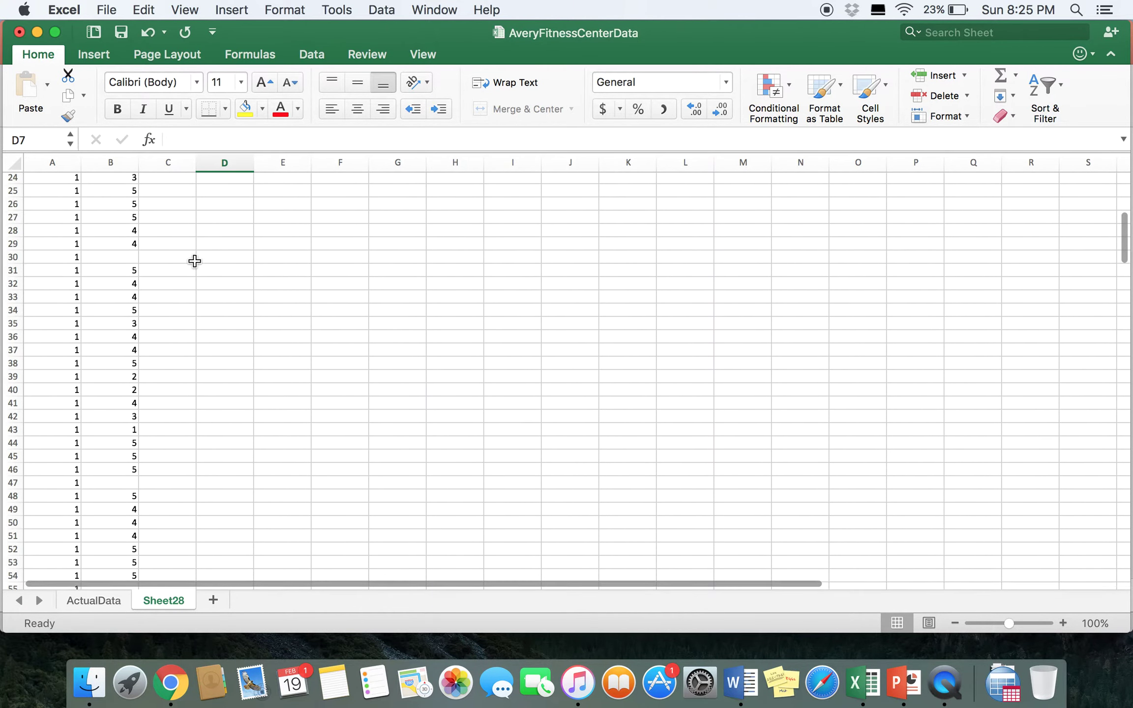
pyautogui.click(177, 222)
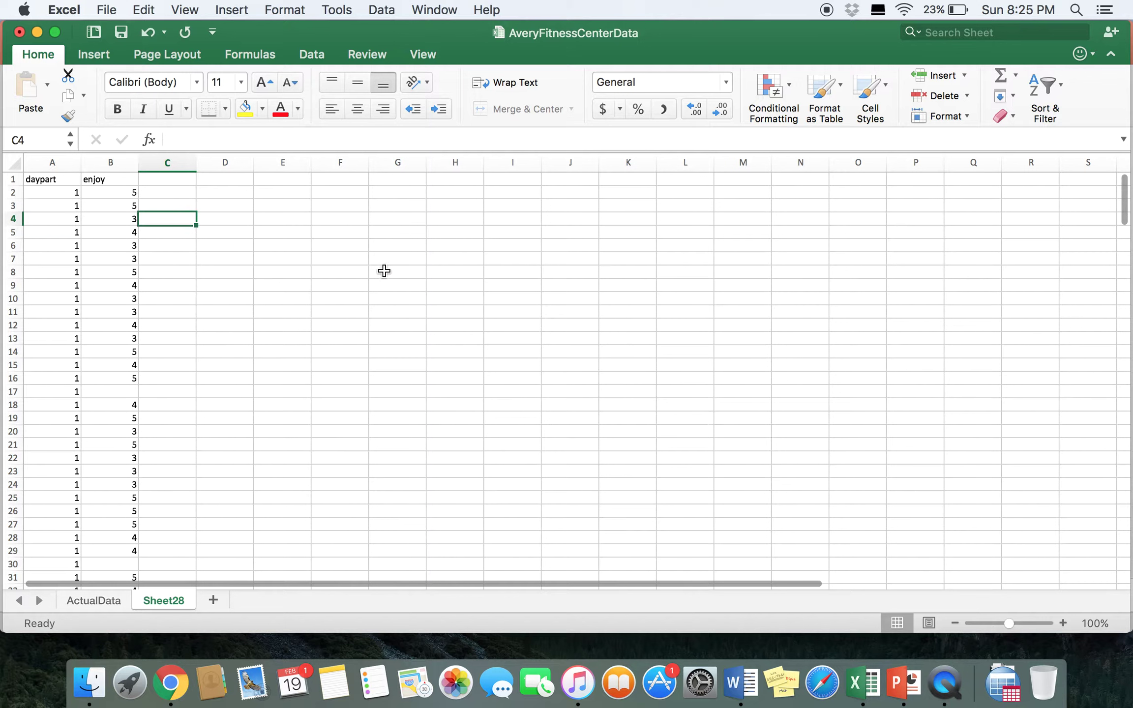
# Add Sheet29, then copy the daypart 1 enjoy ratings in Sheet28 B2:B161.
pyautogui.click(243, 222)
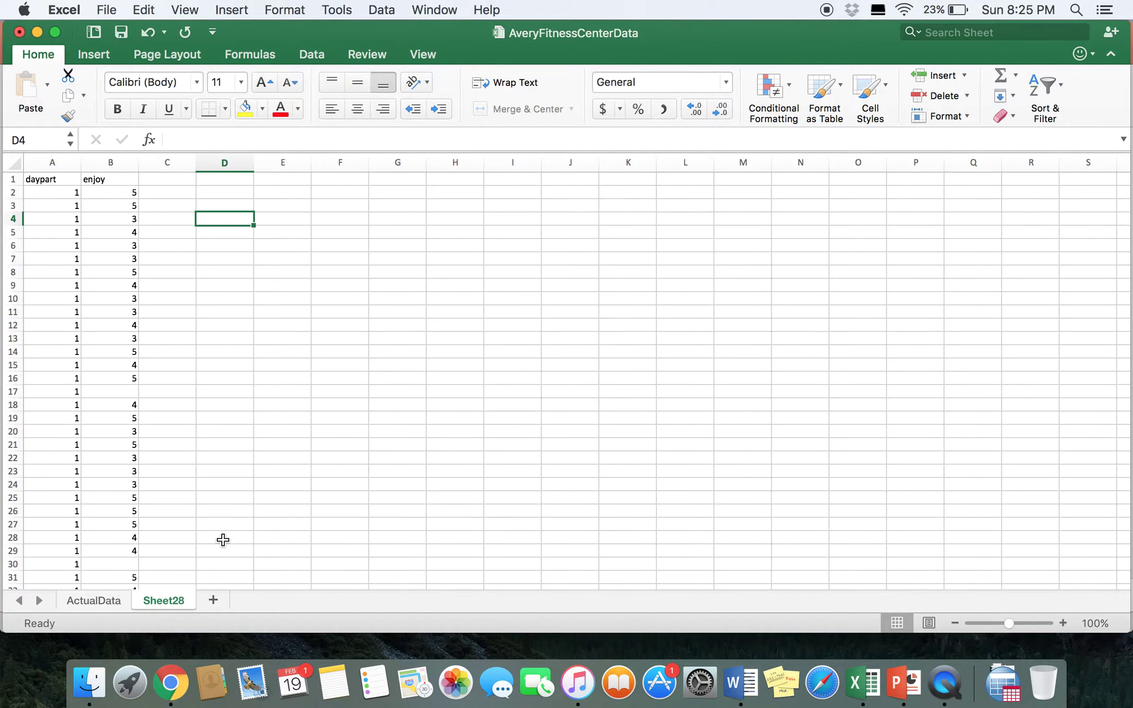
pyautogui.click(213, 600)
pyautogui.click(163, 602)
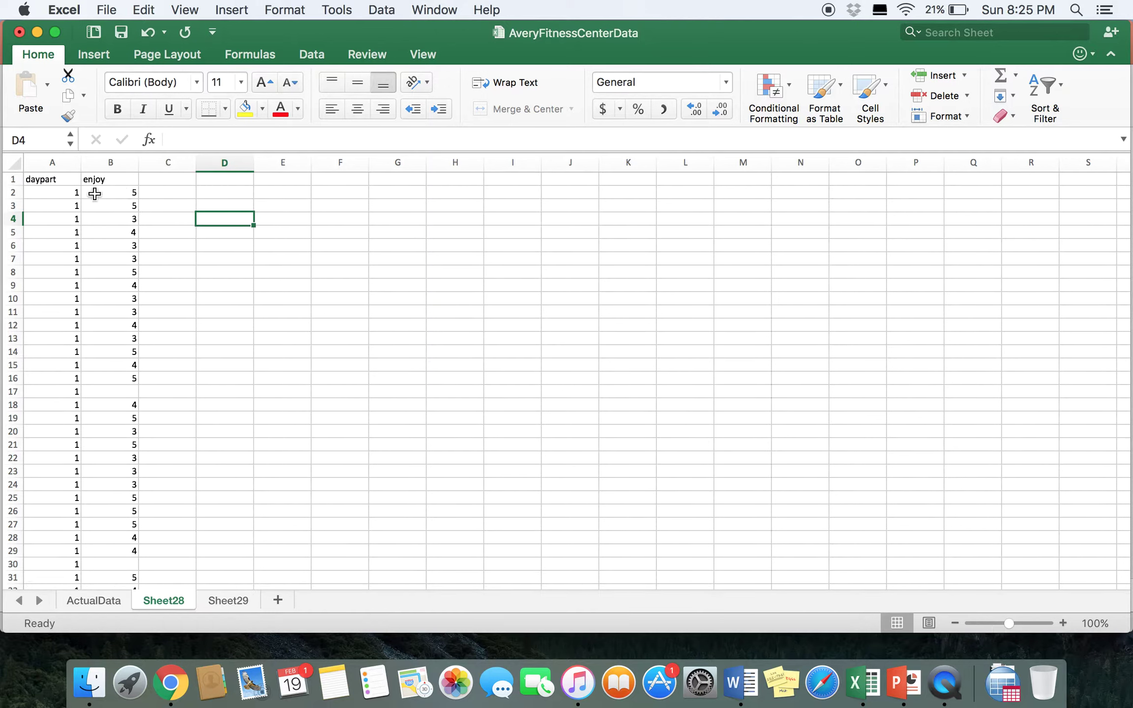
pyautogui.moveTo(98, 192); pyautogui.dragTo(94, 392)
pyautogui.press('super+c')
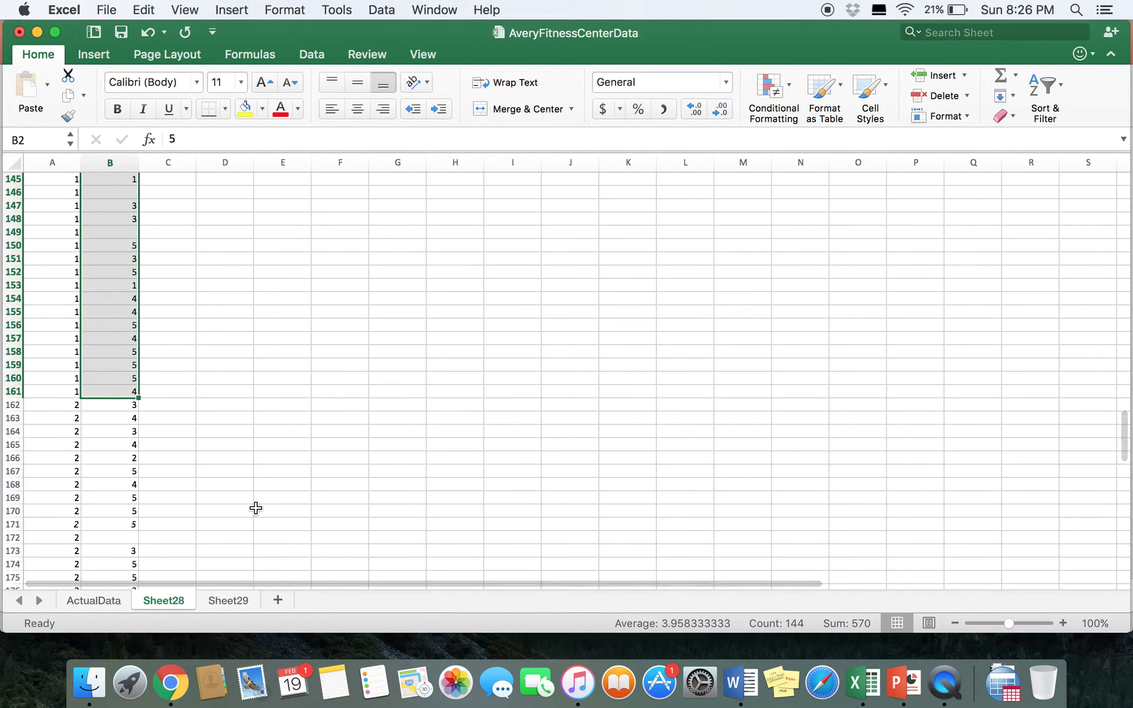
# Paste the daypart 1 ratings into Sheet29 column A and the daypart 2 ratings (B162:B206) into column B.
pyautogui.click(246, 601)
pyautogui.press('super+v')
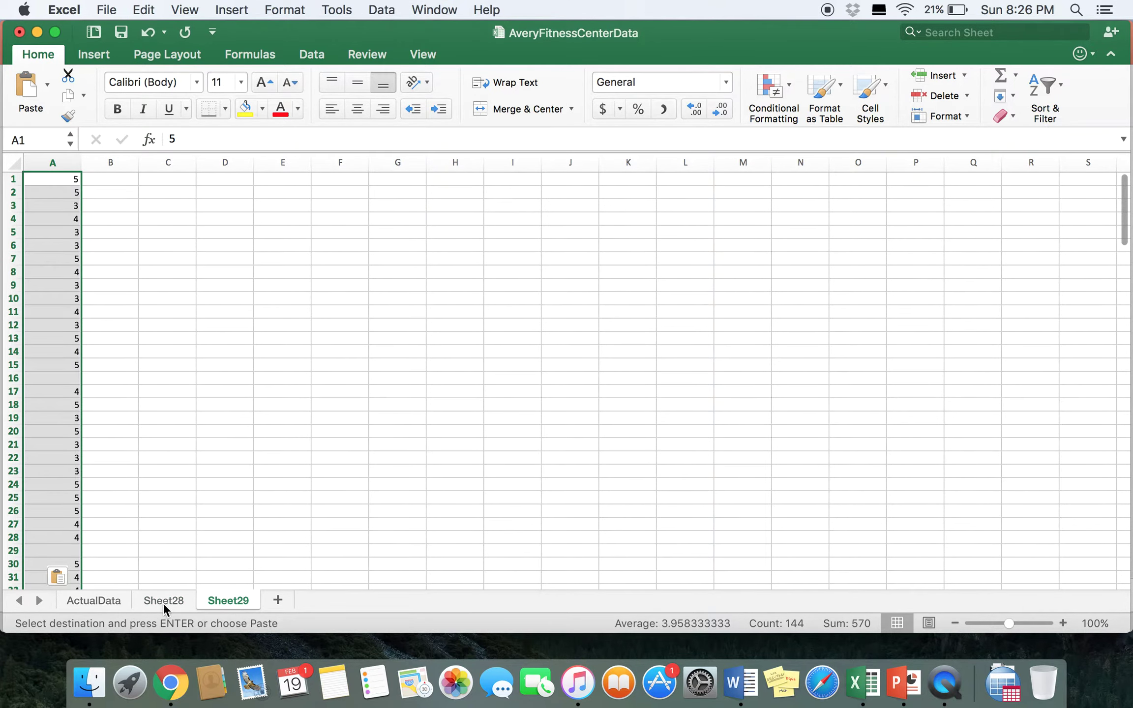
pyautogui.click(163, 601)
pyautogui.scroll(-3, 92, 306)
pyautogui.moveTo(87, 304); pyautogui.dragTo(111, 404)
pyautogui.press('super+c')
pyautogui.click(220, 600)
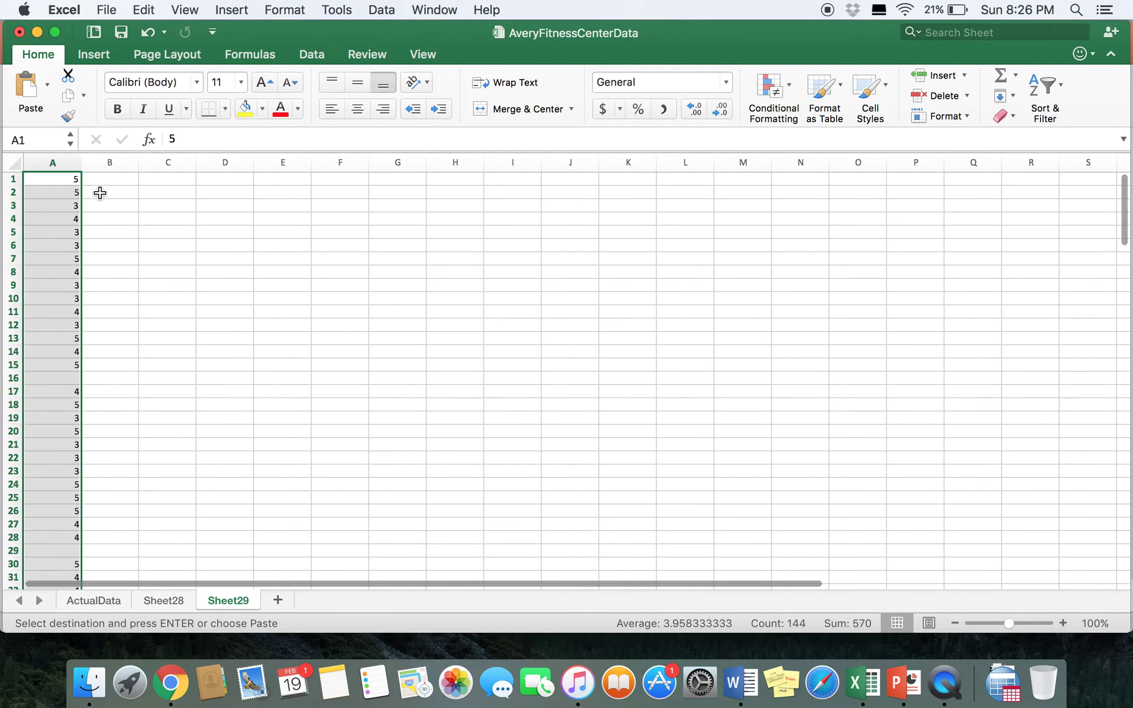
pyautogui.click(102, 180)
pyautogui.press('super+v')
pyautogui.click(166, 183)
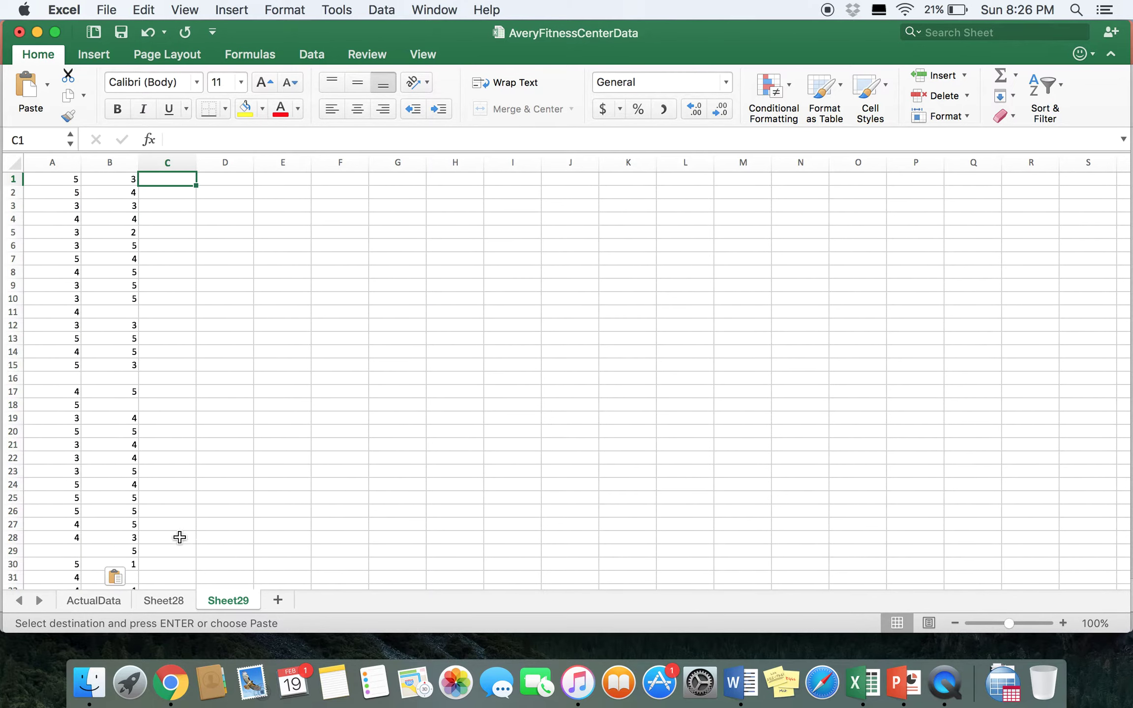
# Put the daypart 3 ratings, Sheet28 B207:B216, into Sheet29 column C.
pyautogui.click(164, 600)
pyautogui.scroll(-1, 141, 441)
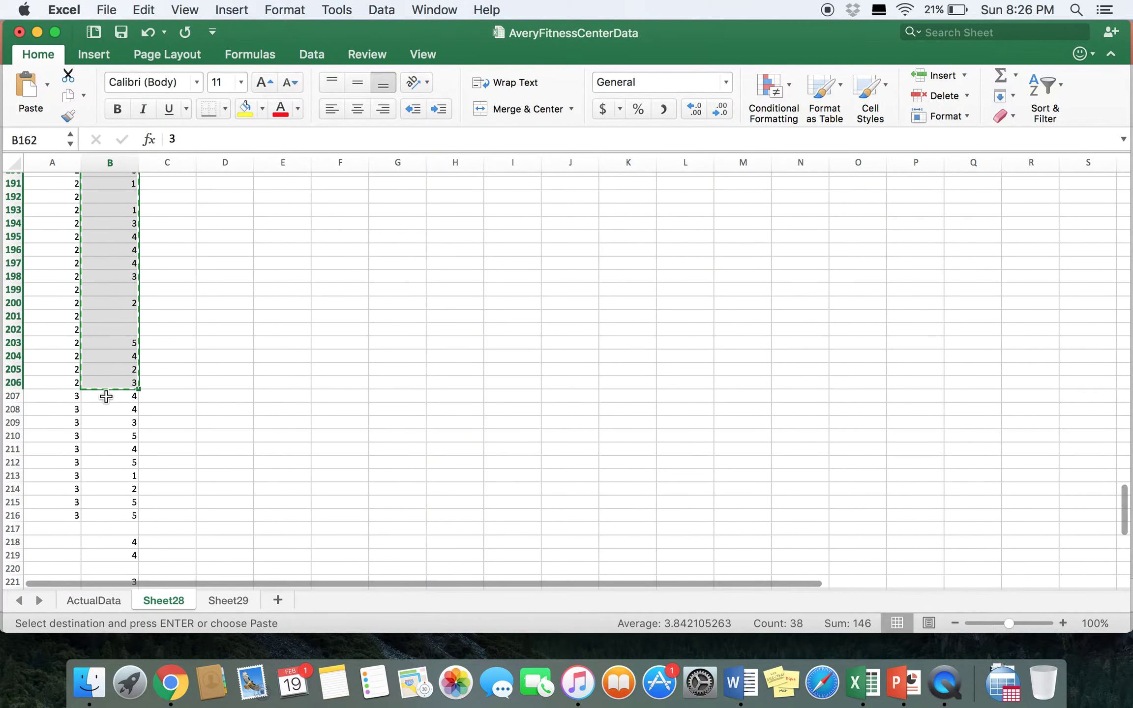
pyautogui.moveTo(105, 396); pyautogui.dragTo(99, 519)
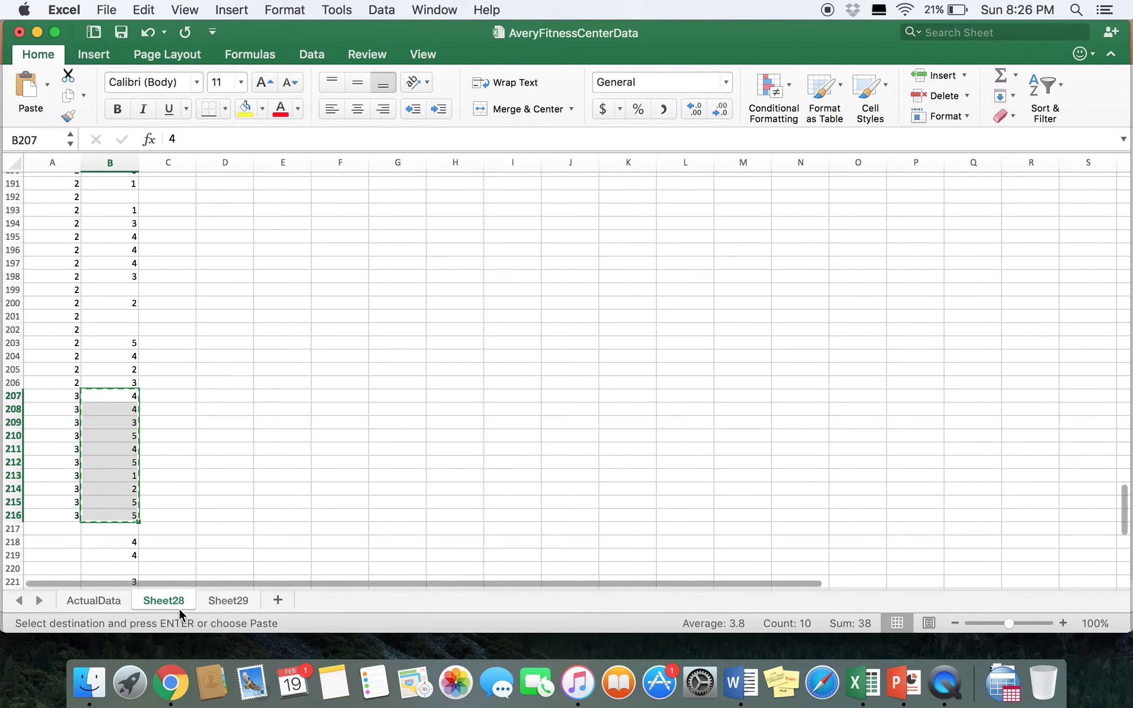
pyautogui.click(239, 607)
pyautogui.press('super+v')
pyautogui.click(344, 298)
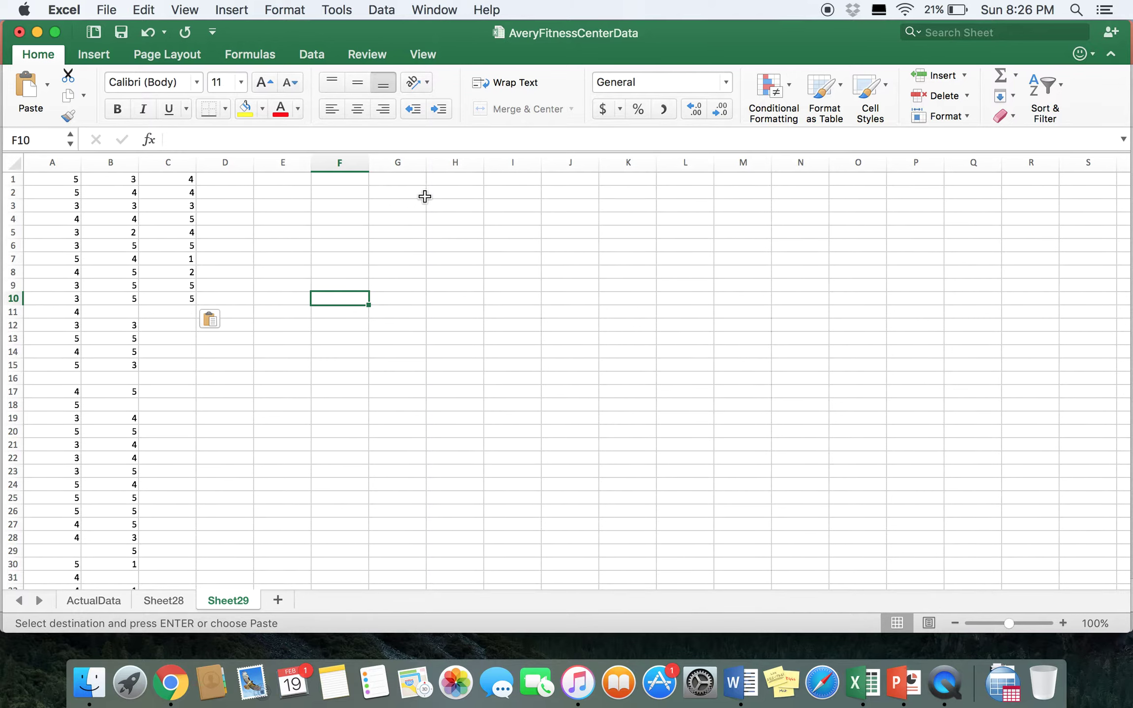
# Run Anova: Single Factor on input range $A$1:$C$160, outputting to a new worksheet.
pyautogui.click(315, 55)
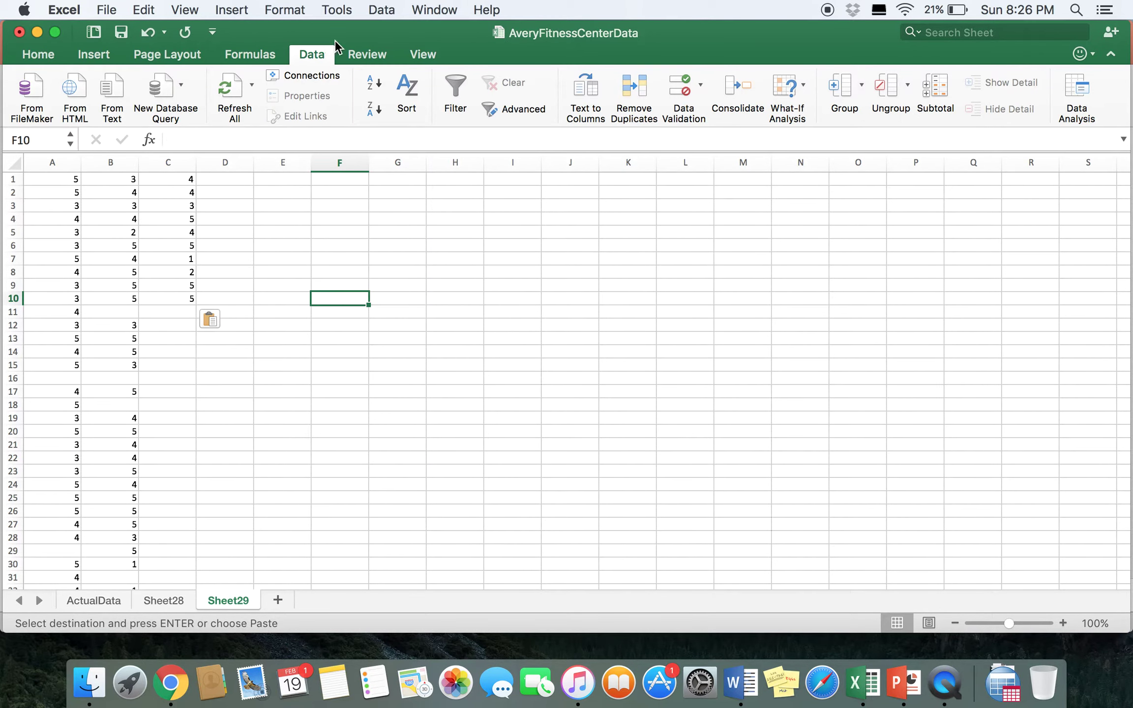
pyautogui.click(1075, 85)
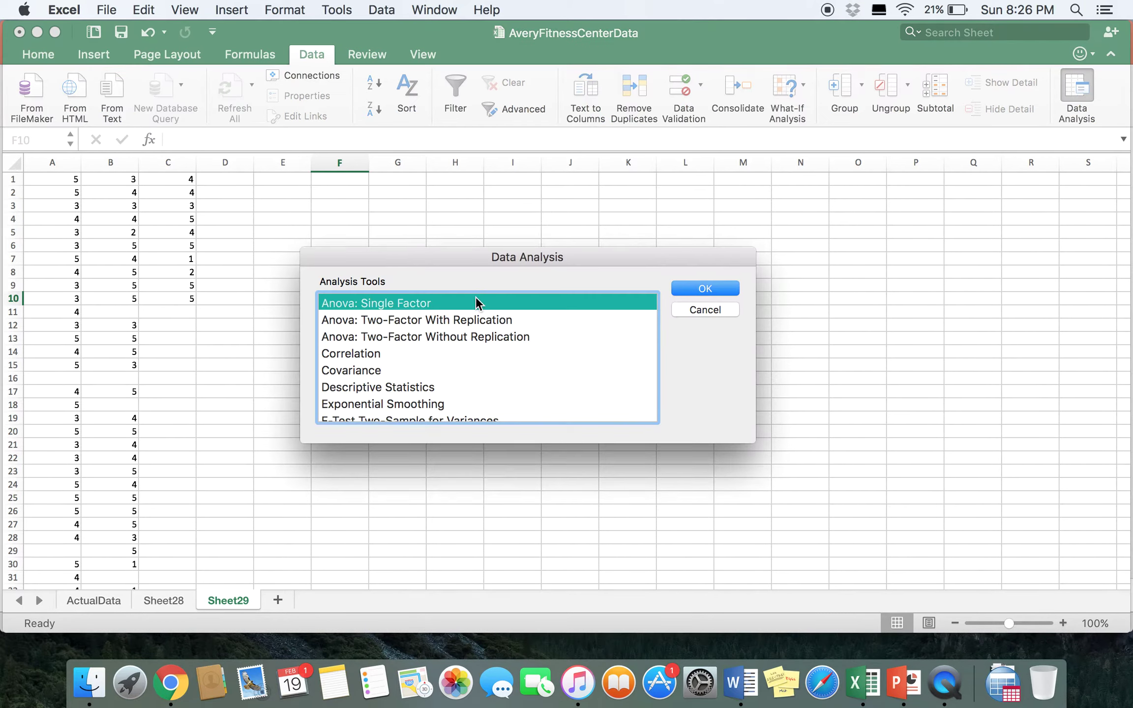
pyautogui.click(702, 289)
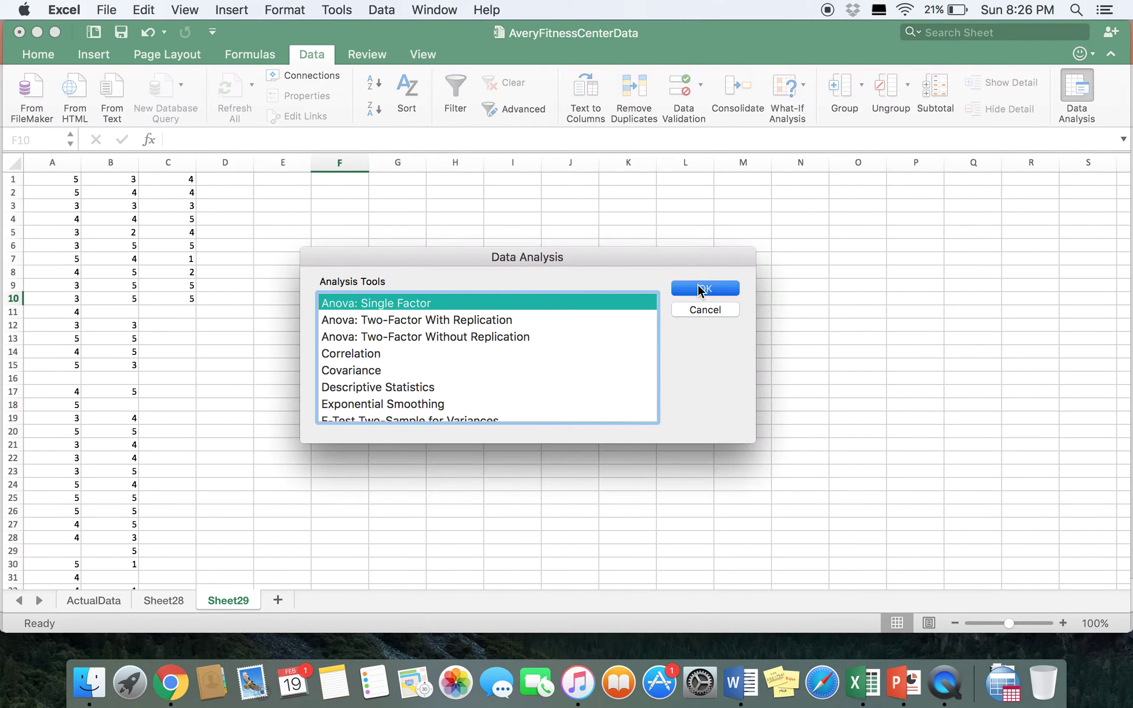
pyautogui.press('BackSpace')
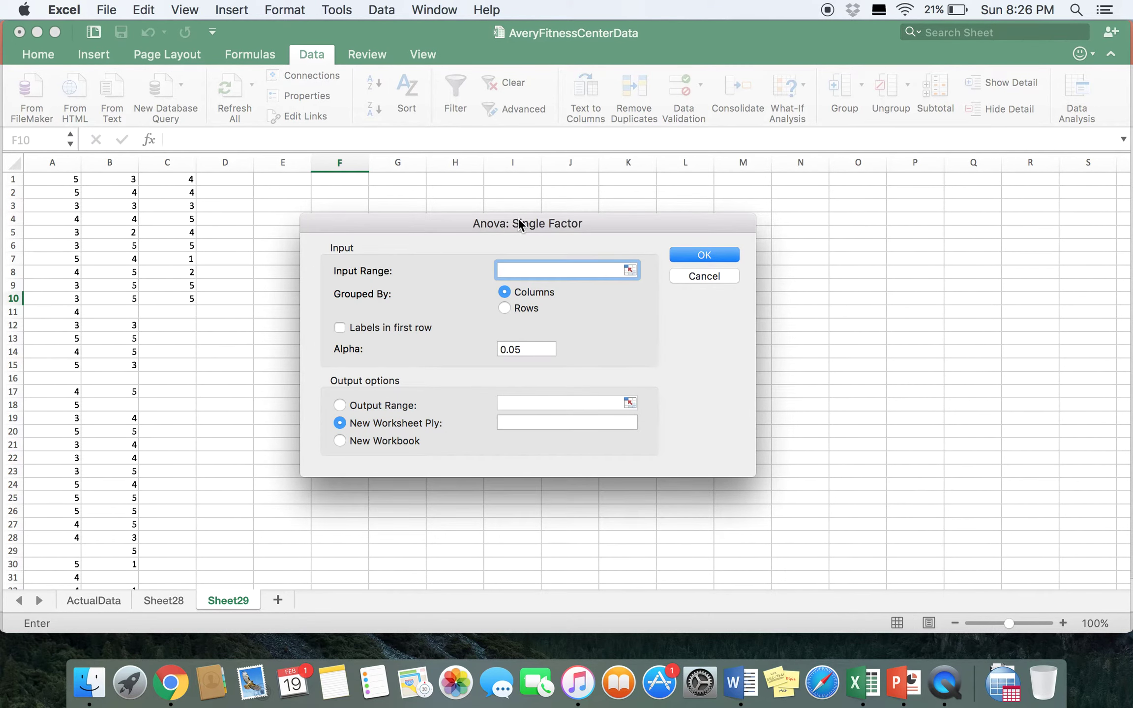
pyautogui.moveTo(518, 218); pyautogui.dragTo(614, 157)
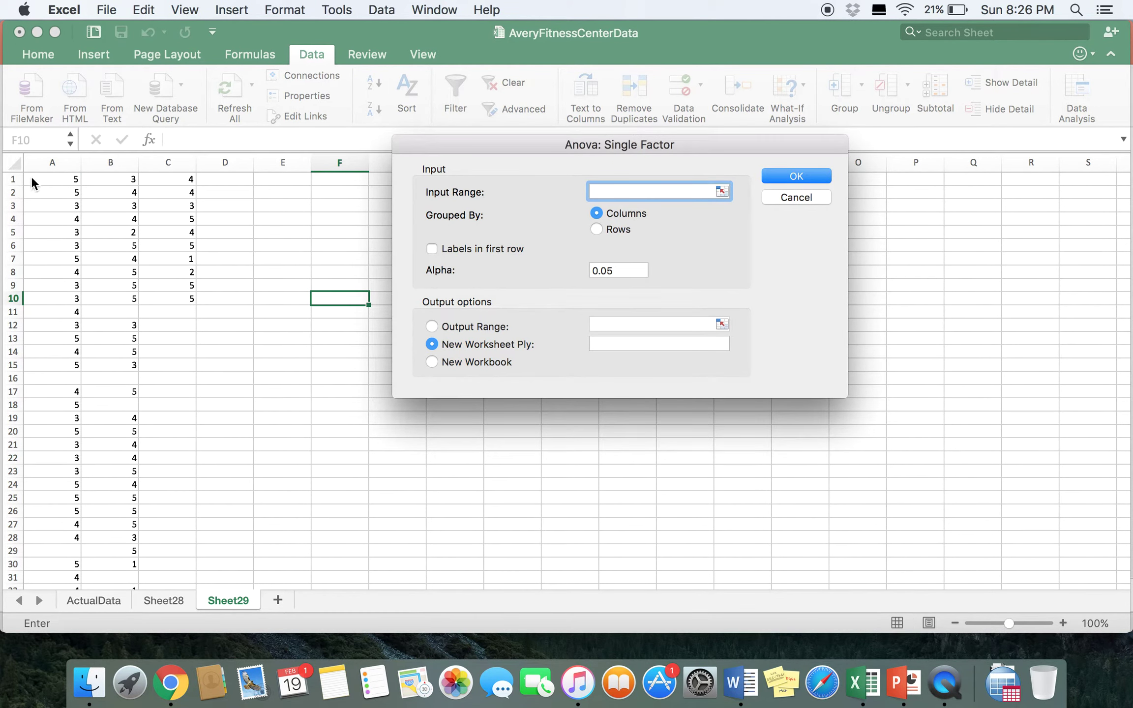
pyautogui.moveTo(32, 178); pyautogui.dragTo(181, 311)
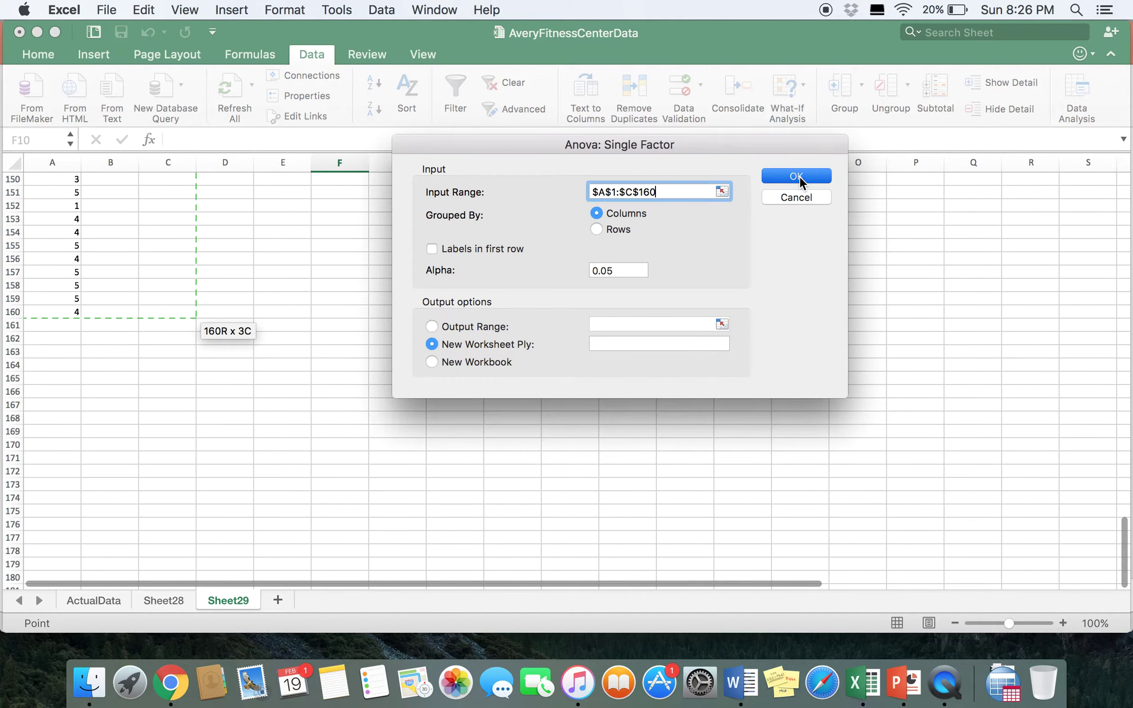
pyautogui.click(797, 176)
# Widen columns A and F of the ANOVA output so the labels and P-value fit.
pyautogui.click(65, 164)
pyautogui.moveTo(80, 163); pyautogui.dragTo(139, 163)
pyautogui.click(379, 159)
pyautogui.moveTo(427, 163); pyautogui.dragTo(468, 205)
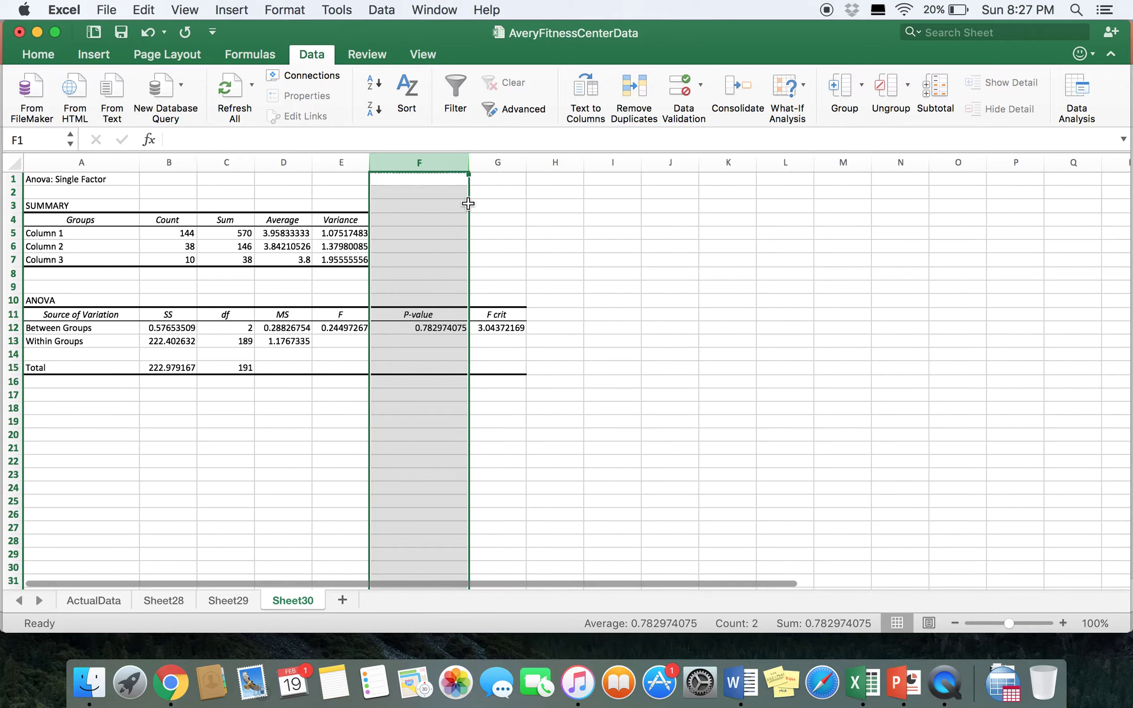
pyautogui.click(539, 460)
pyautogui.click(432, 328)
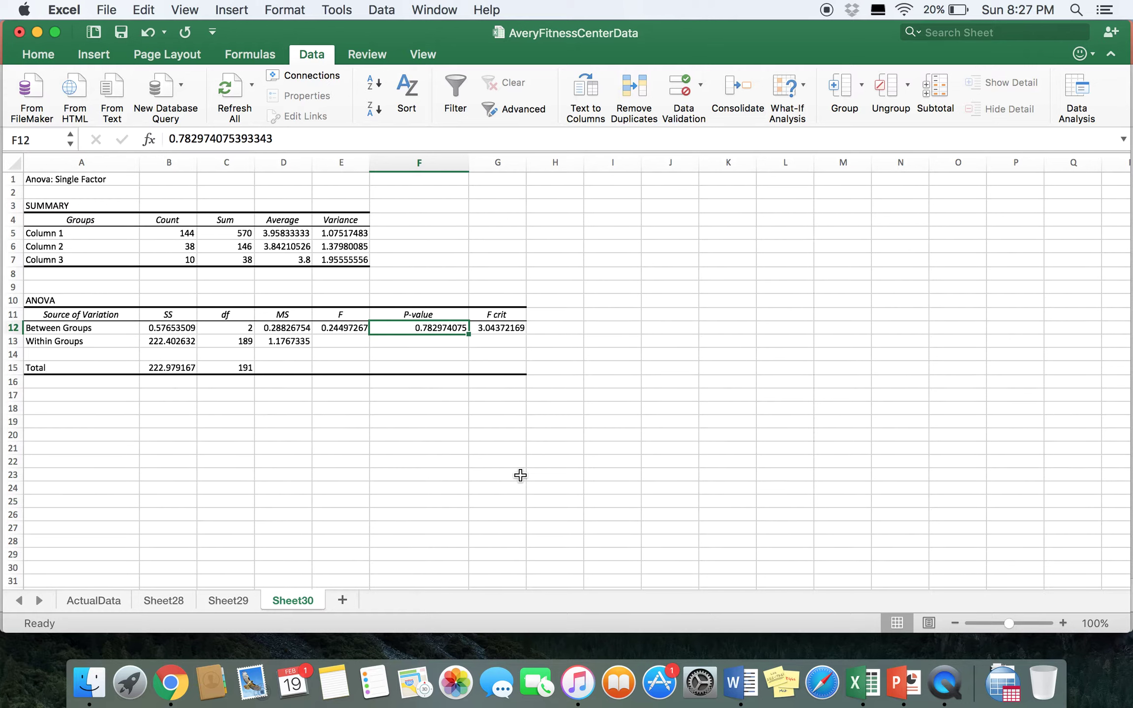
pyautogui.click(84, 234)
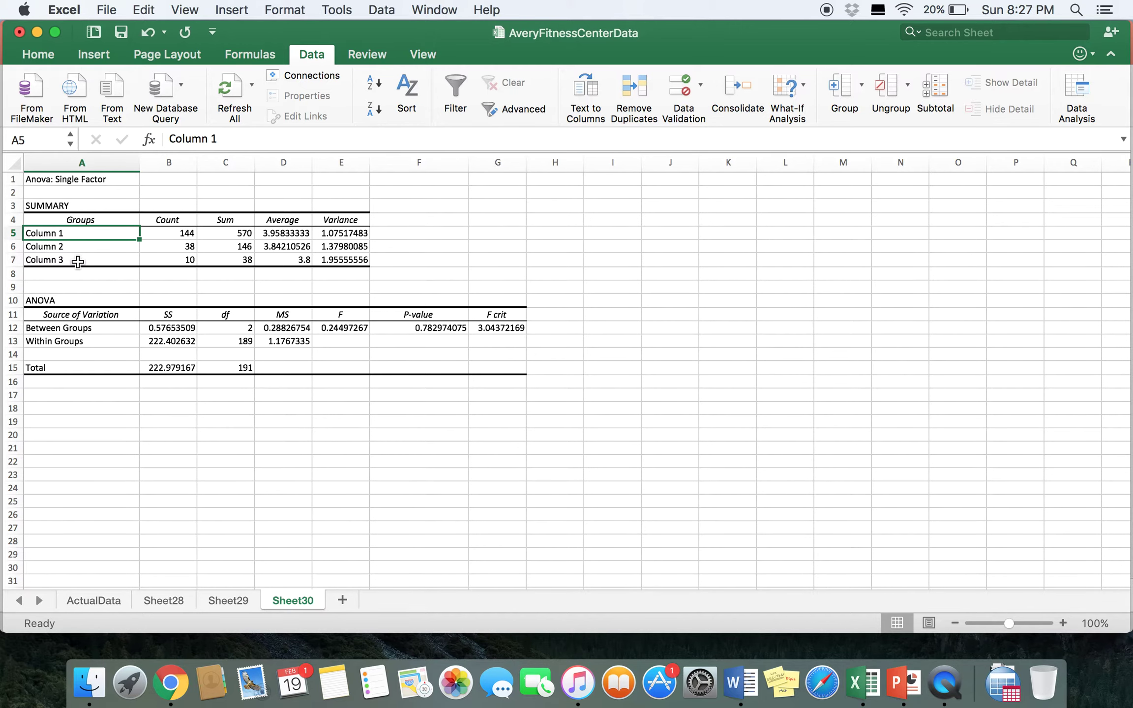
# Add Sheet31 and paste the ActualData educat column (X) into column A.
pyautogui.click(73, 601)
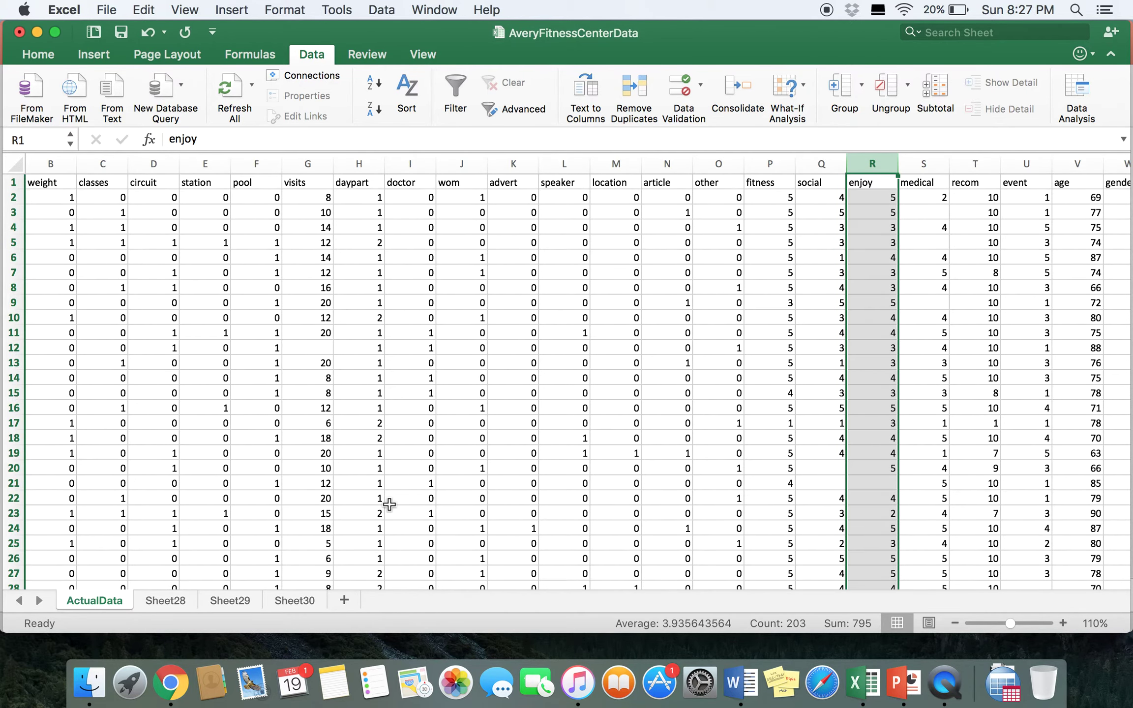
pyautogui.hscroll(5, 533, 453)
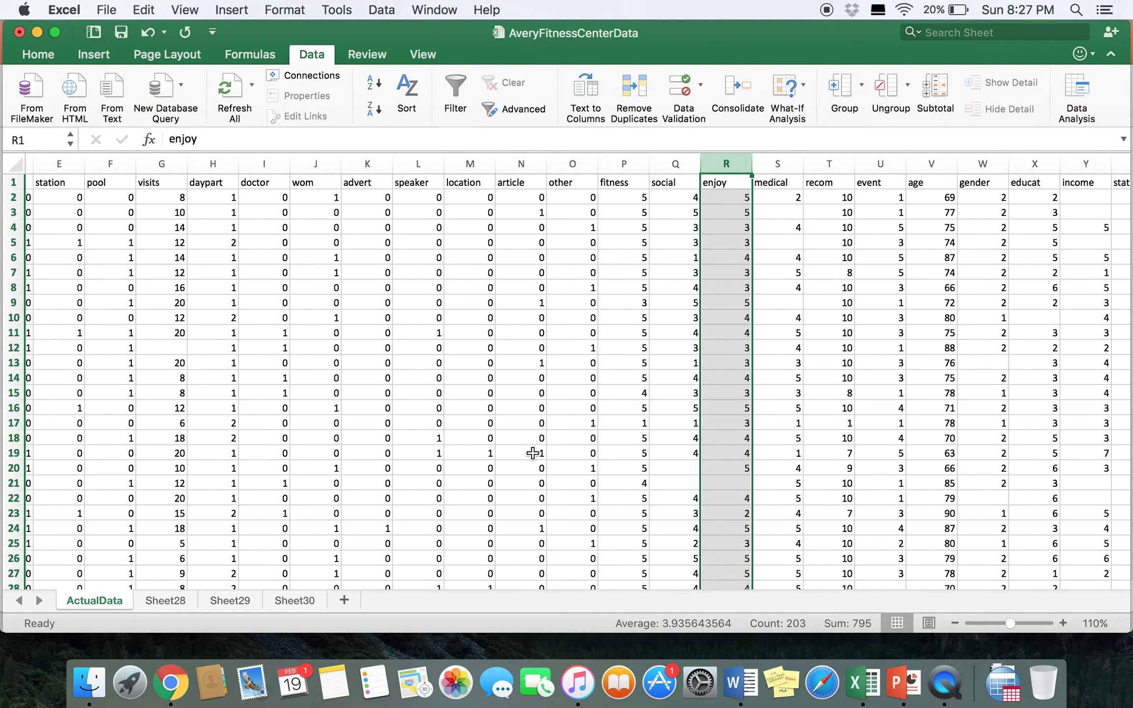
pyautogui.click(344, 600)
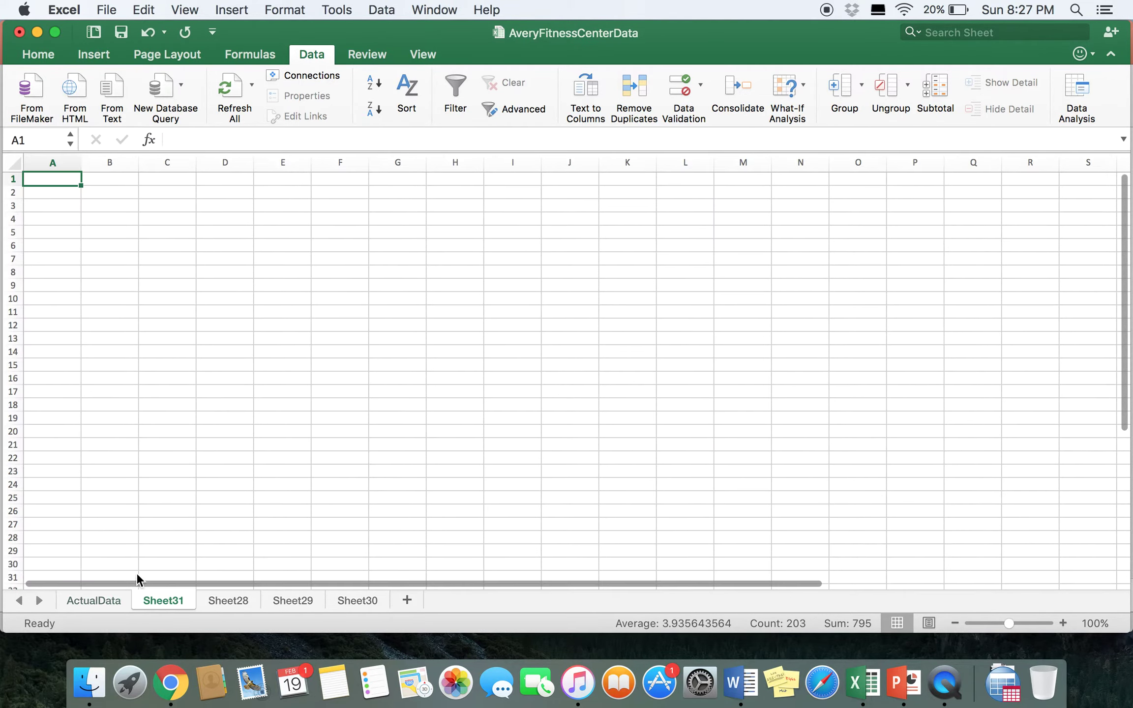
pyautogui.click(64, 603)
pyautogui.hscroll(3, 745, 355)
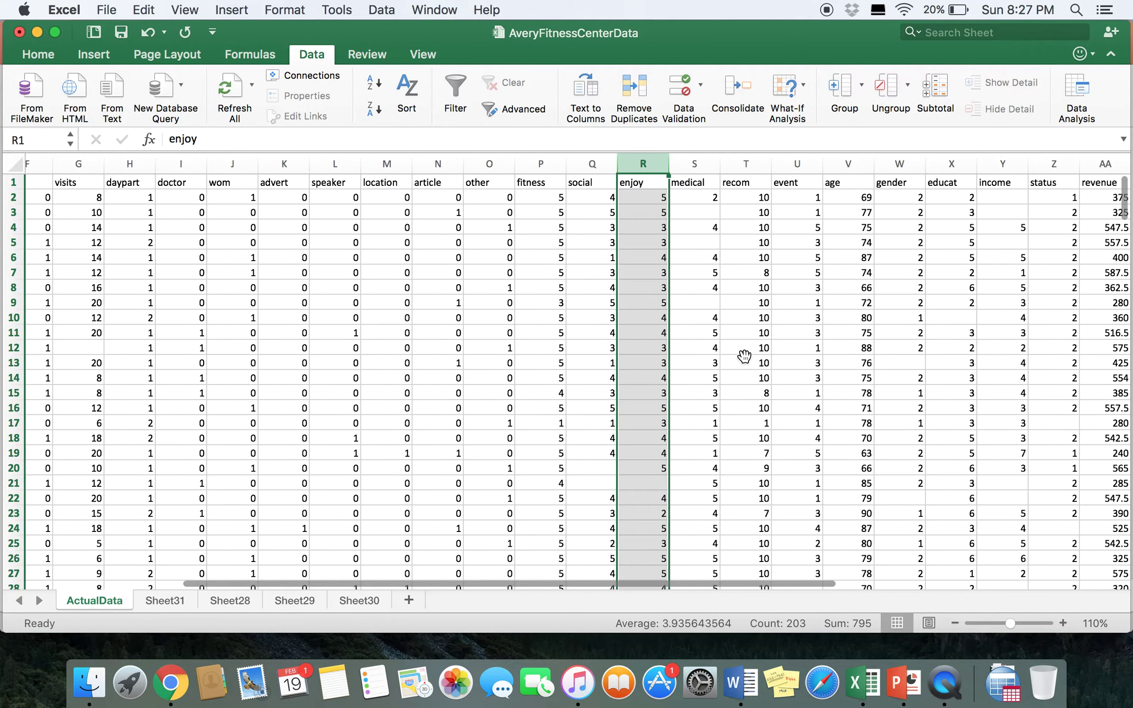
pyautogui.click(963, 164)
pyautogui.press('super+c')
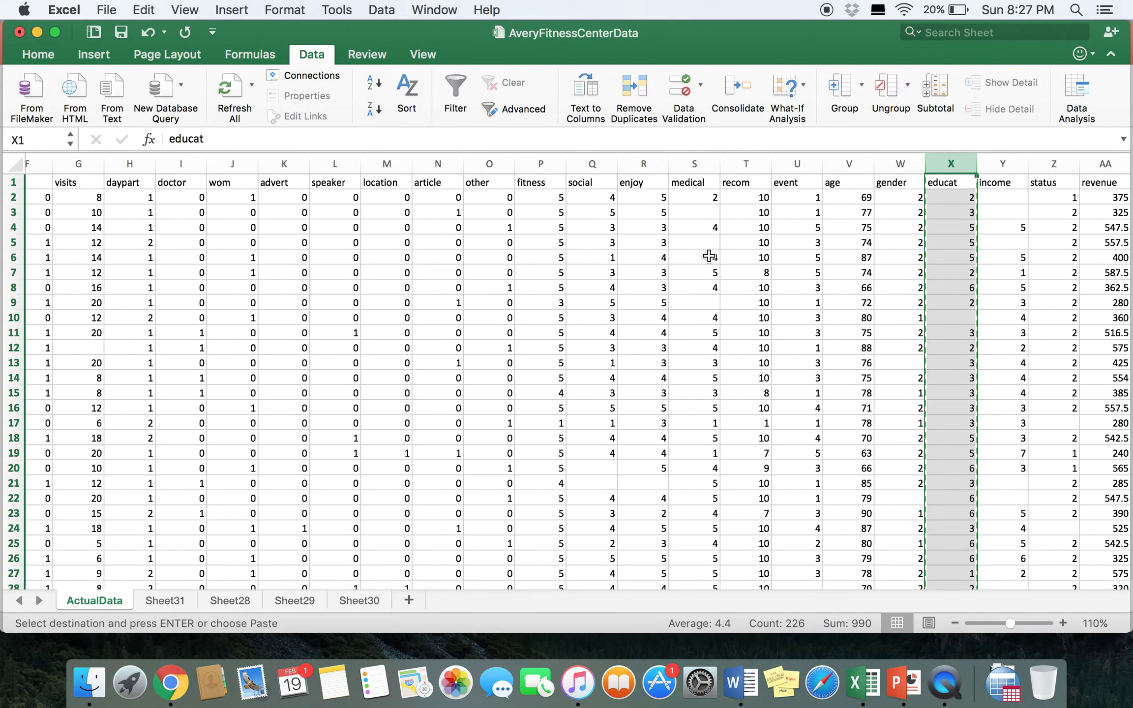
pyautogui.click(167, 602)
pyautogui.press('super+v')
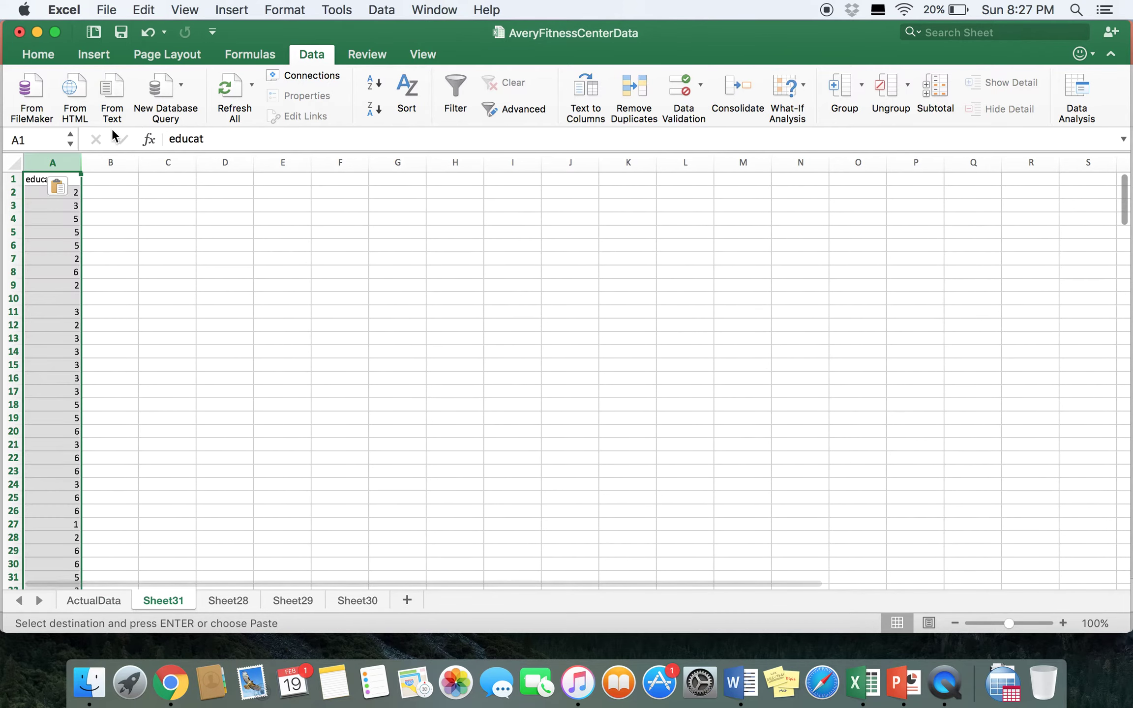
# Copy the ActualData fitness column (P) into Sheet31 column B.
pyautogui.click(106, 181)
pyautogui.click(93, 601)
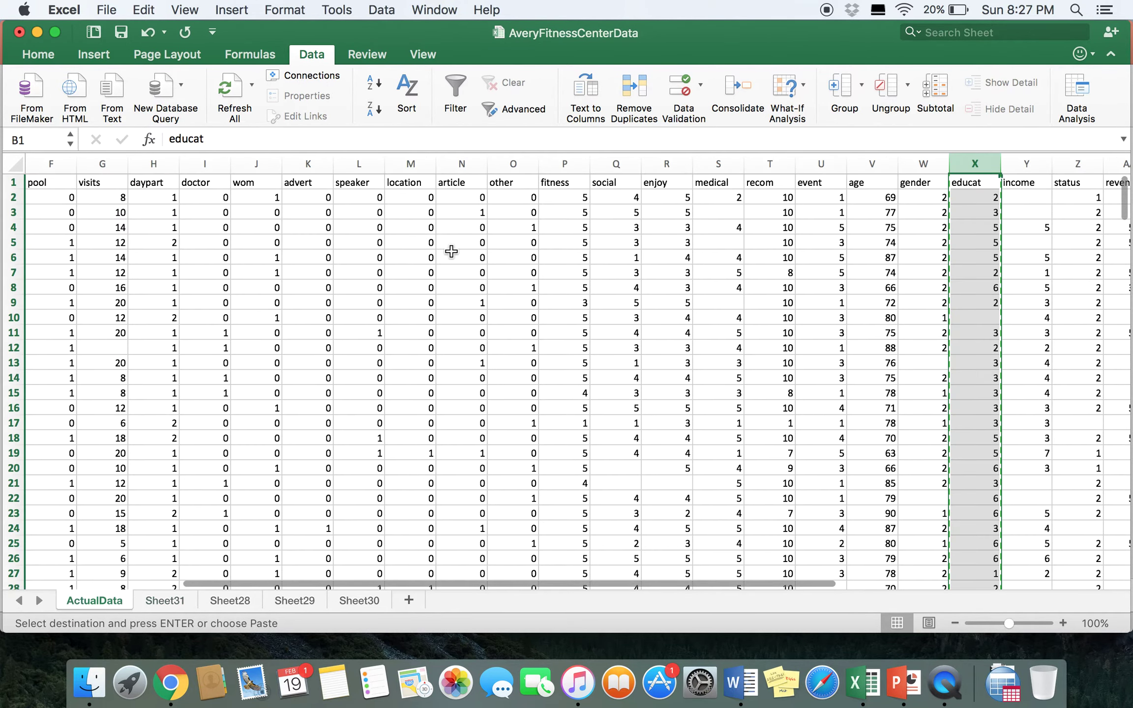
pyautogui.click(564, 164)
pyautogui.press('super+c')
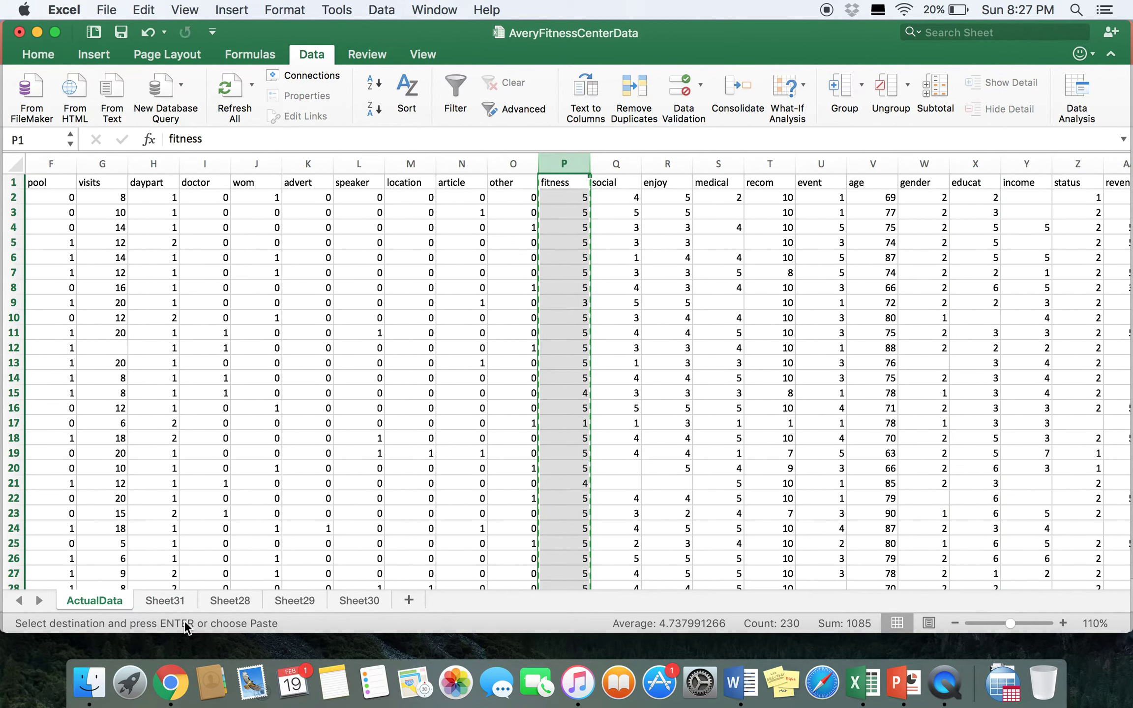
pyautogui.click(165, 600)
pyautogui.press('super+v')
pyautogui.click(266, 243)
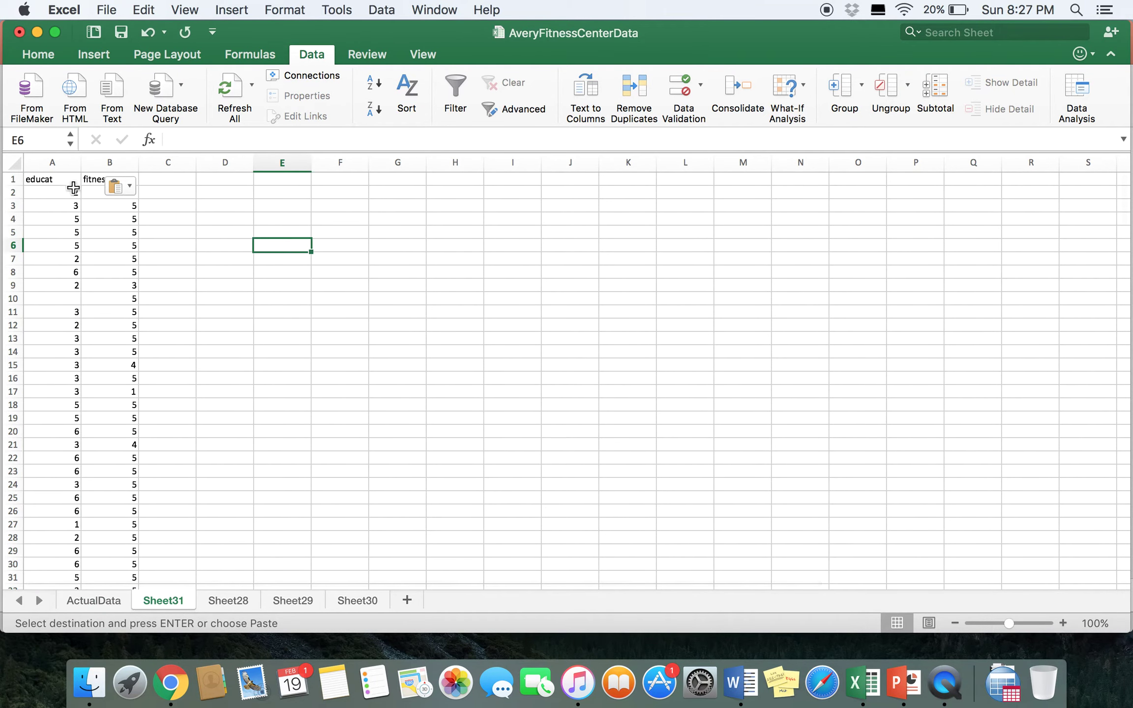
pyautogui.click(52, 163)
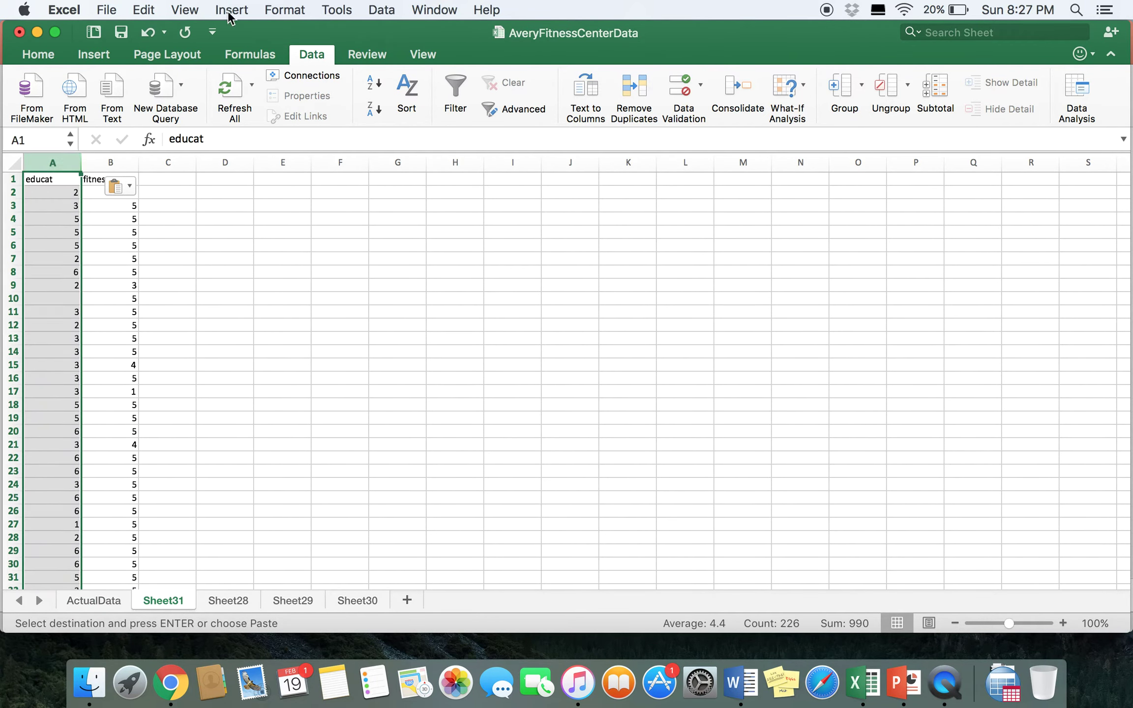
pyautogui.click(38, 55)
# Sort Sheet31 by educat ascending with the fitness ratings expanded into the sort, then add Sheet32.
pyautogui.click(1050, 85)
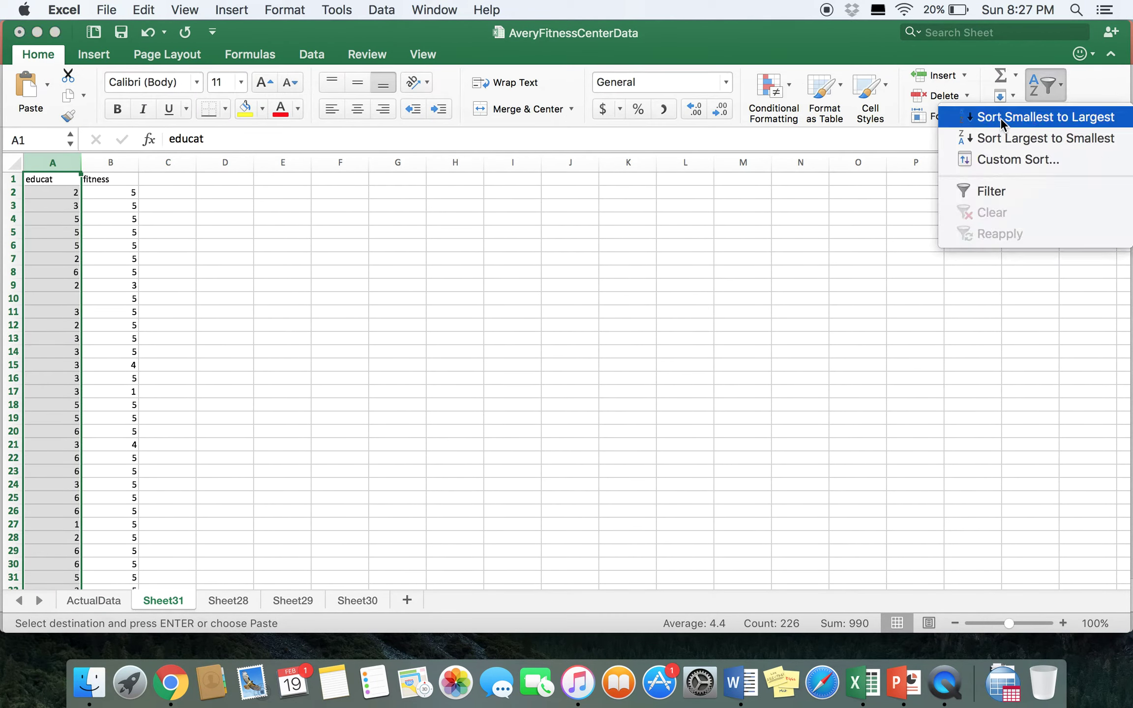
pyautogui.click(957, 115)
pyautogui.click(717, 330)
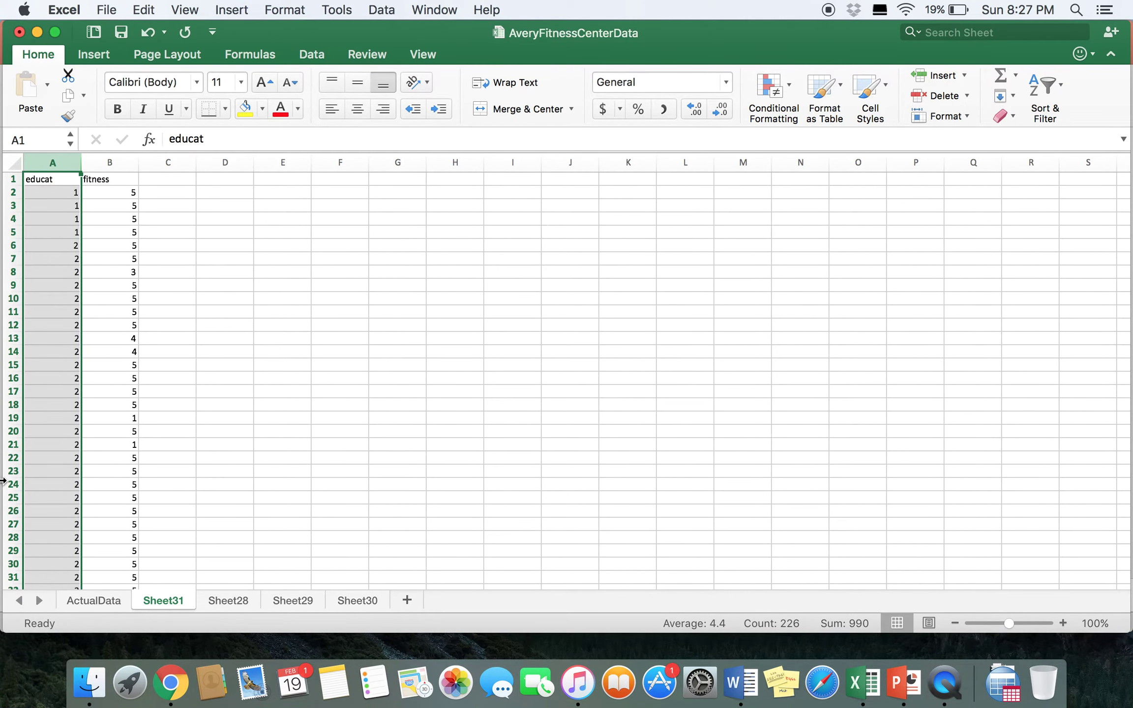
pyautogui.click(260, 341)
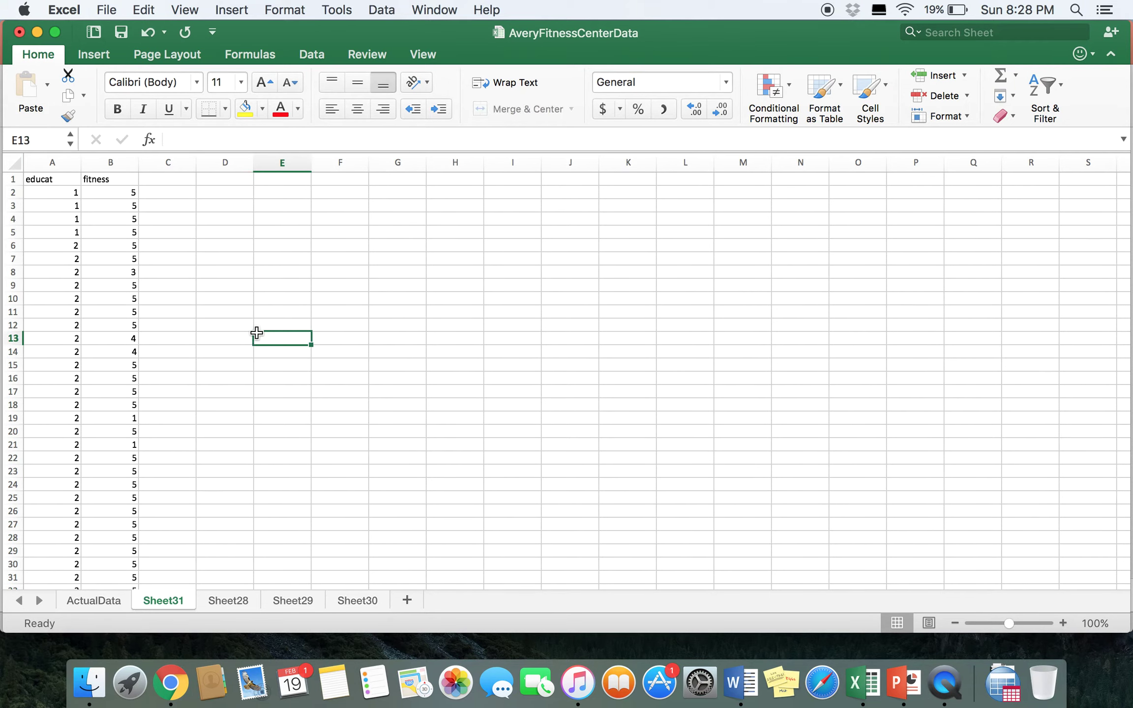
pyautogui.click(406, 601)
# Copy the fitness ratings for education categories 1 and 2 into Sheet32 columns A and B.
pyautogui.click(163, 603)
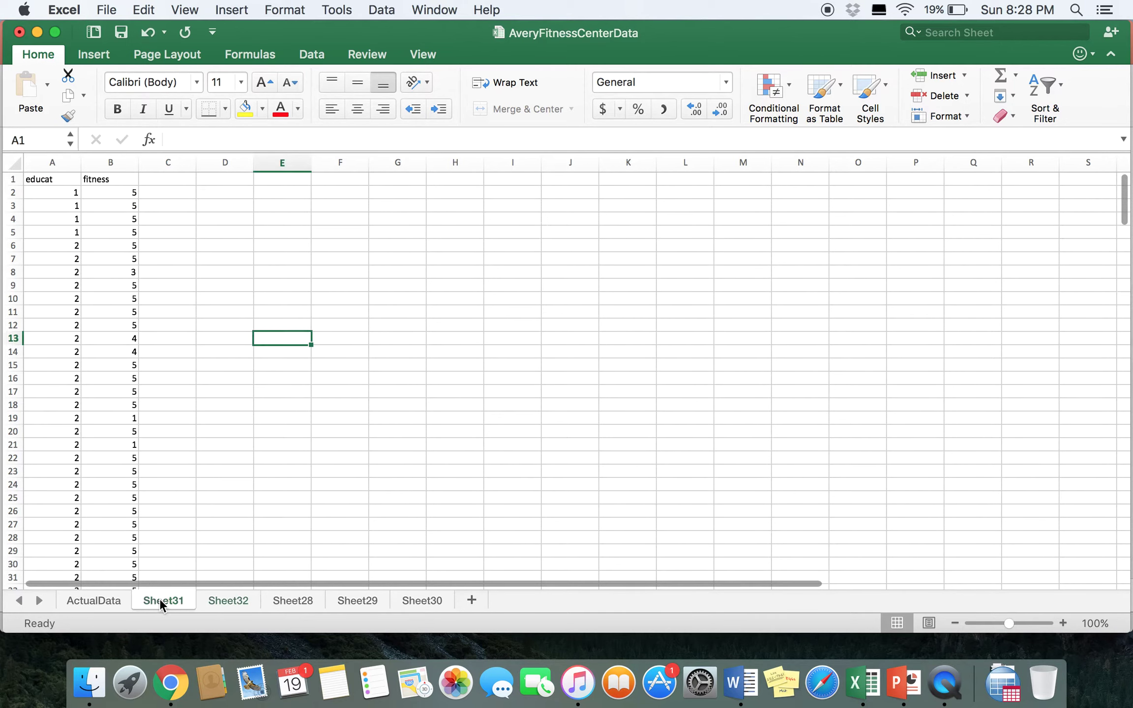
pyautogui.moveTo(109, 193); pyautogui.dragTo(109, 233)
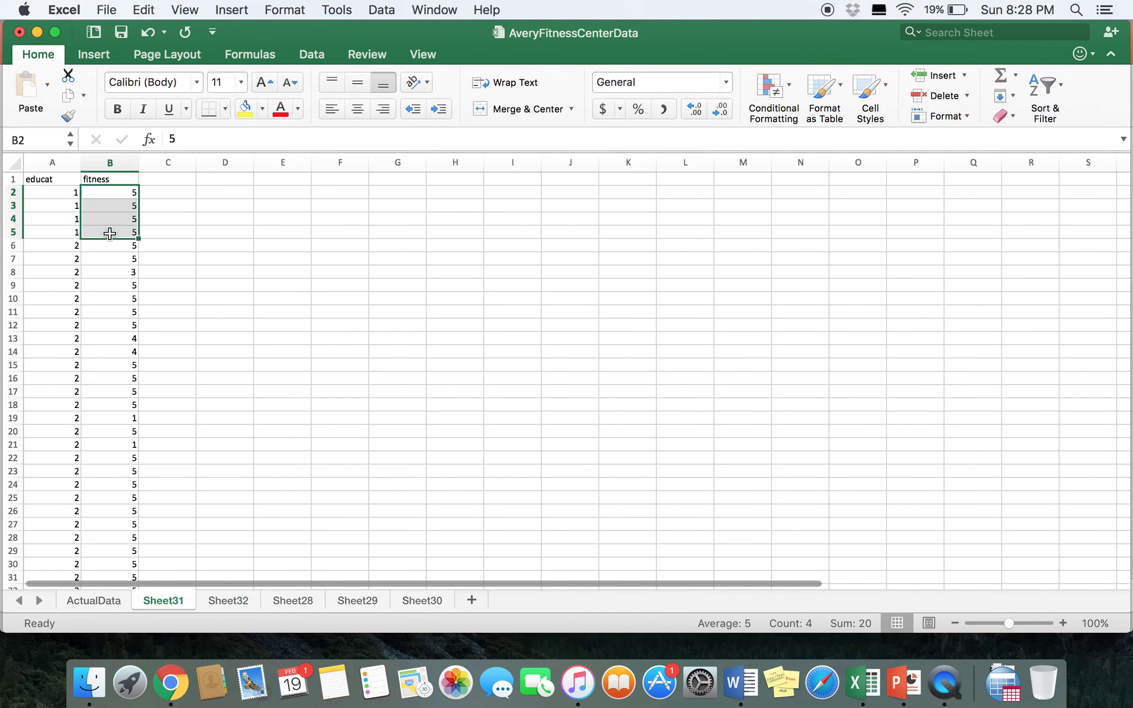
pyautogui.press('super+c')
pyautogui.click(228, 601)
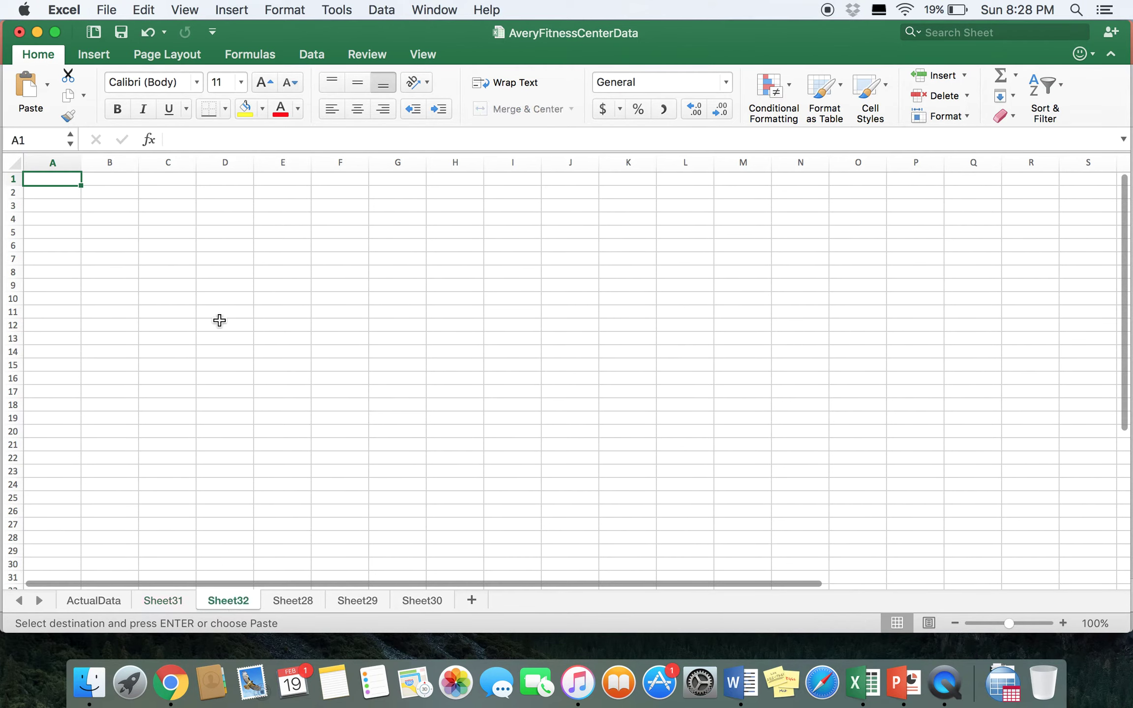
pyautogui.press('super+v')
pyautogui.click(158, 601)
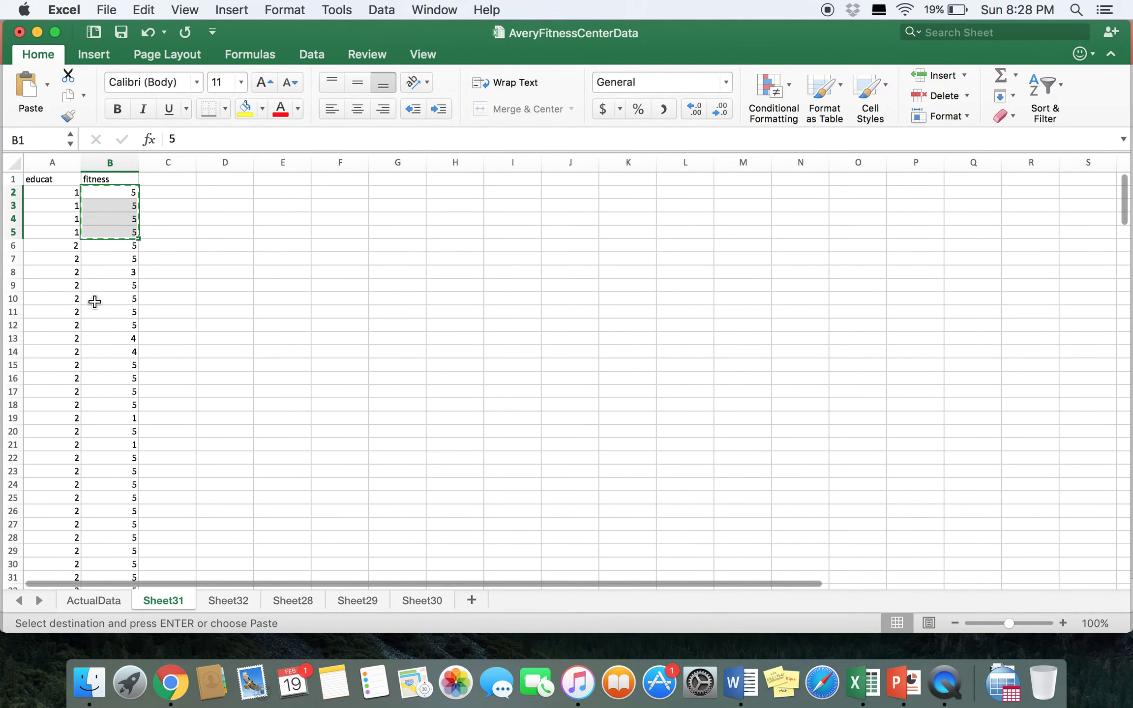
pyautogui.moveTo(96, 246); pyautogui.dragTo(104, 413)
pyautogui.press('super+c')
pyautogui.click(228, 600)
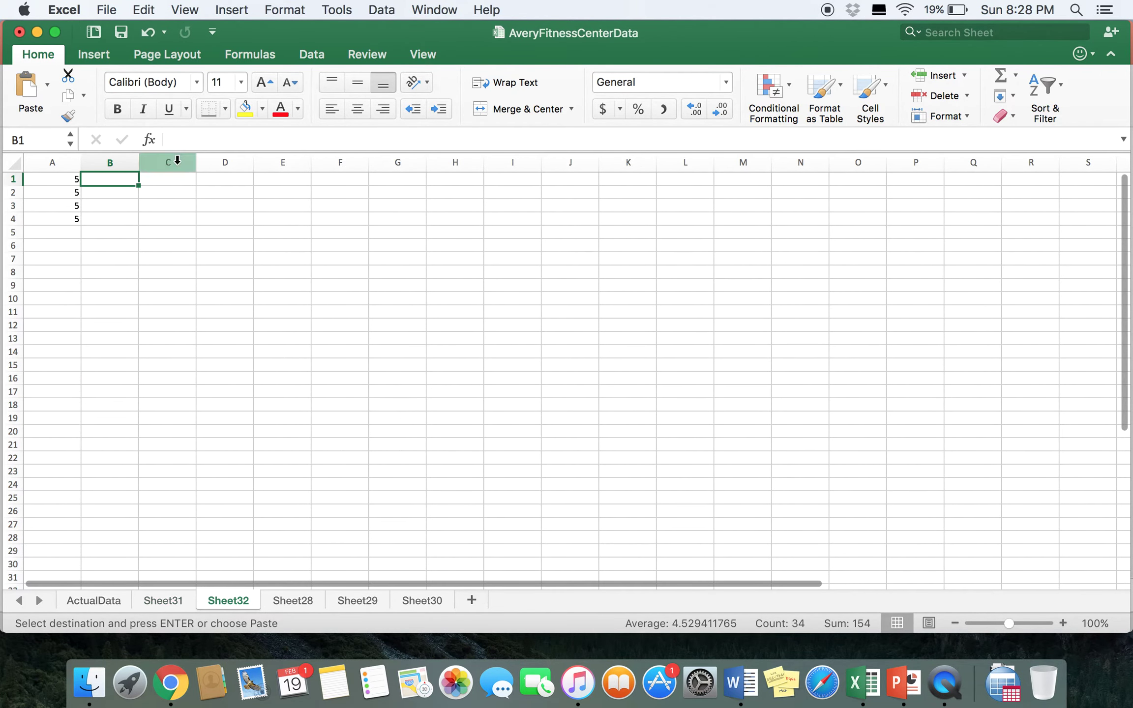
pyautogui.click(111, 179)
pyautogui.press('super+v')
pyautogui.click(168, 181)
# Copy the fitness ratings for education categories 3 and 4 into Sheet32 columns C and D.
pyautogui.click(164, 601)
pyautogui.moveTo(93, 431); pyautogui.dragTo(108, 462)
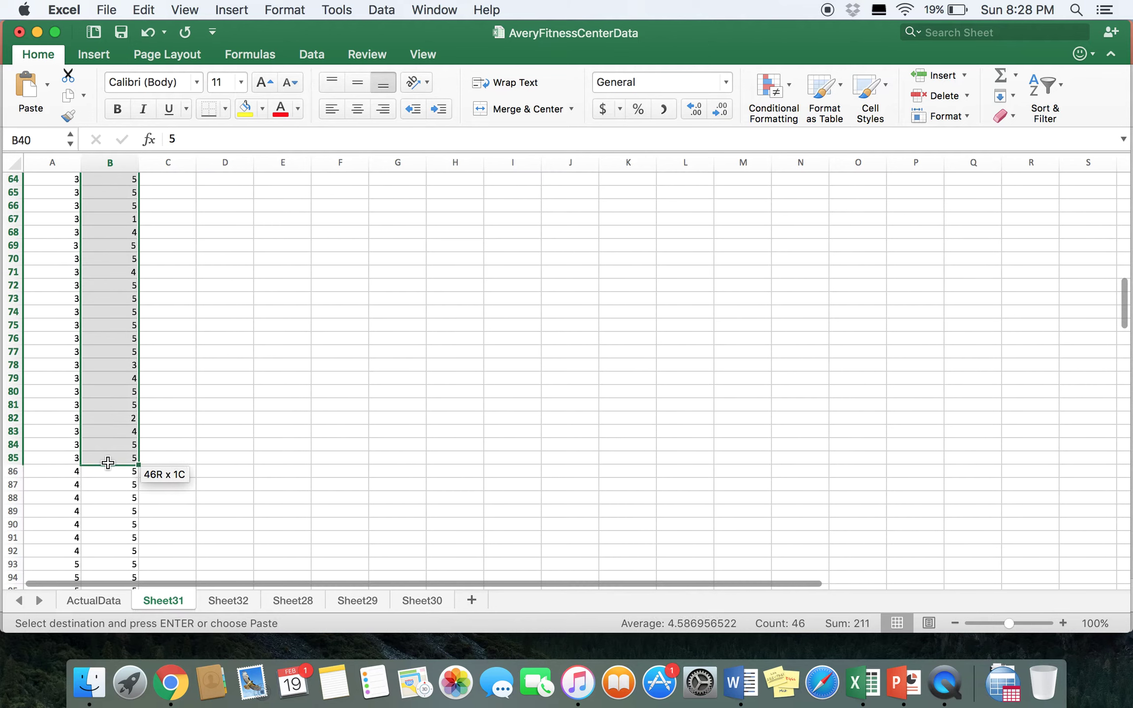
pyautogui.click(228, 600)
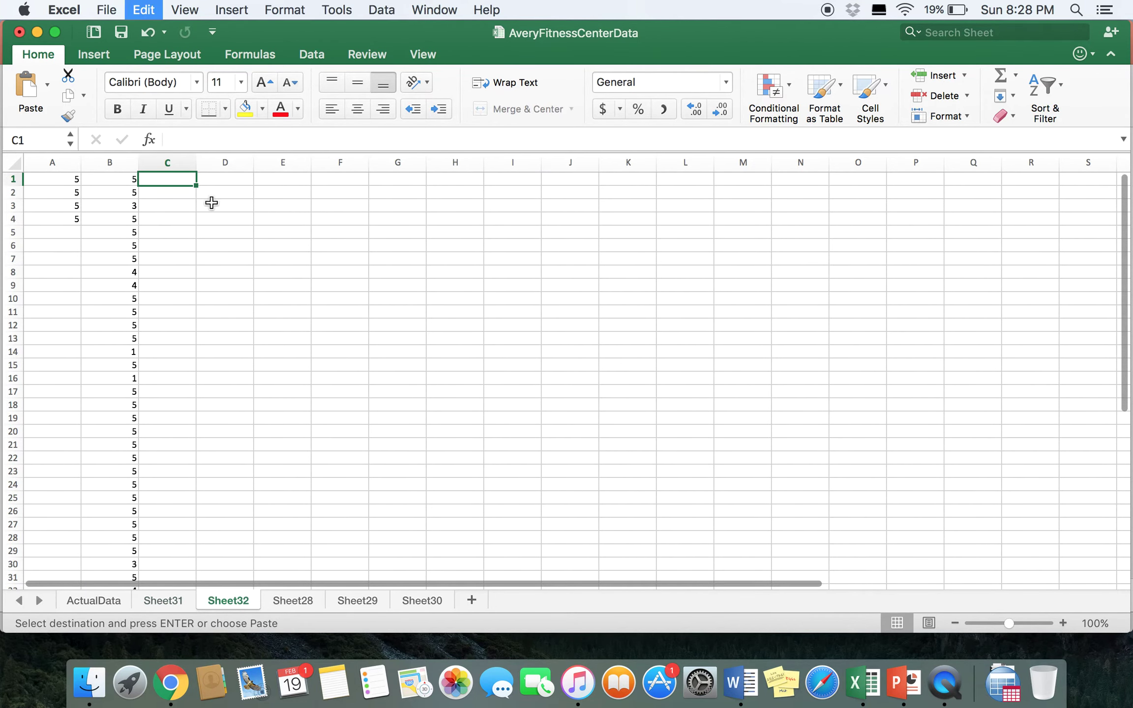
pyautogui.press('super+v')
pyautogui.moveTo(217, 195); pyautogui.dragTo(225, 178)
pyautogui.click(179, 599)
pyautogui.scroll(-2, 119, 433)
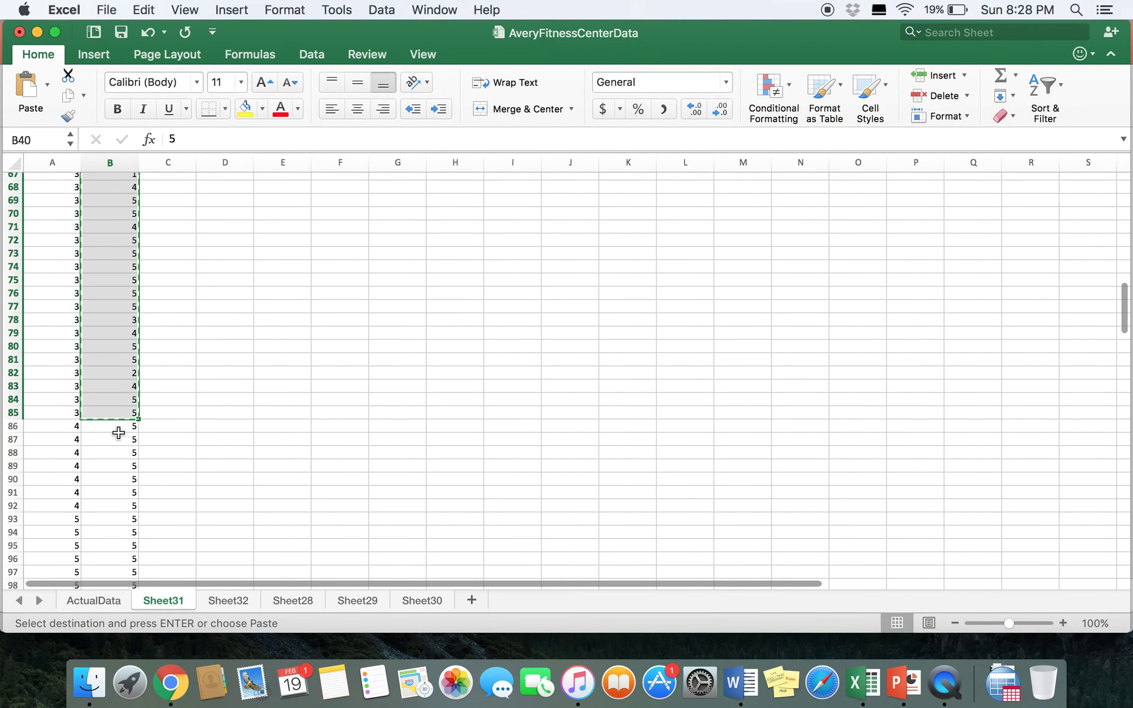
pyautogui.moveTo(116, 426); pyautogui.dragTo(111, 508)
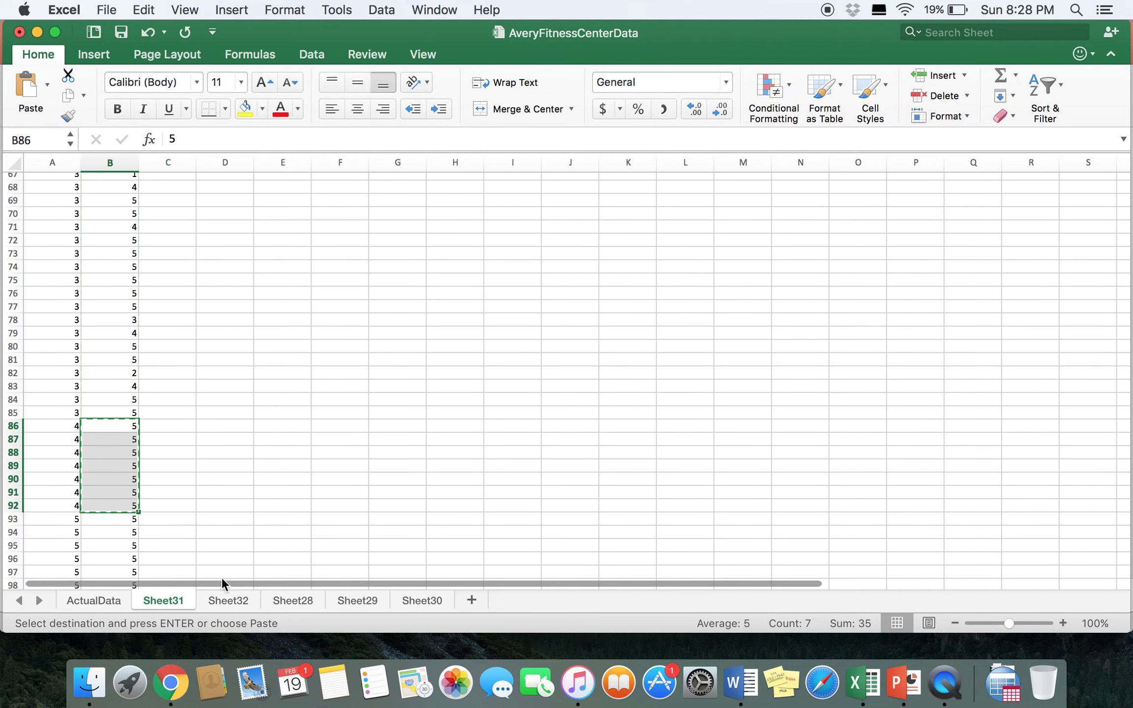
pyautogui.click(228, 601)
pyautogui.click(295, 229)
pyautogui.click(238, 180)
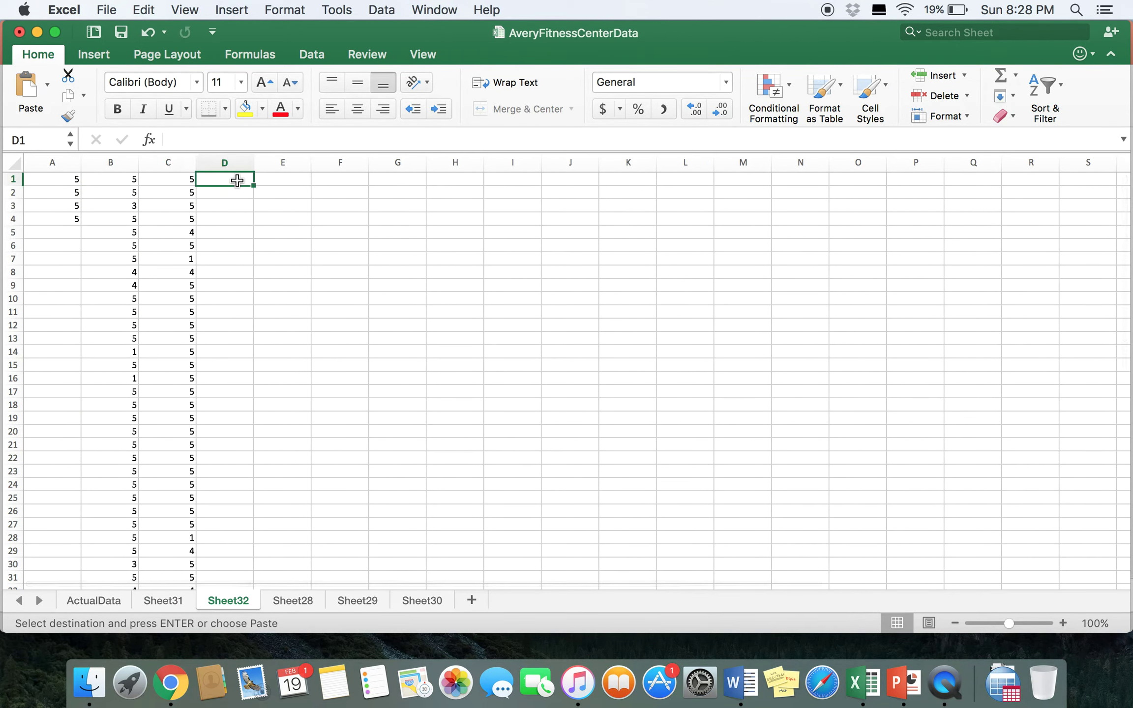
pyautogui.press('super+v')
# Copy the fitness ratings for education categories 5 and 6 into Sheet32 columns E and F.
pyautogui.click(163, 600)
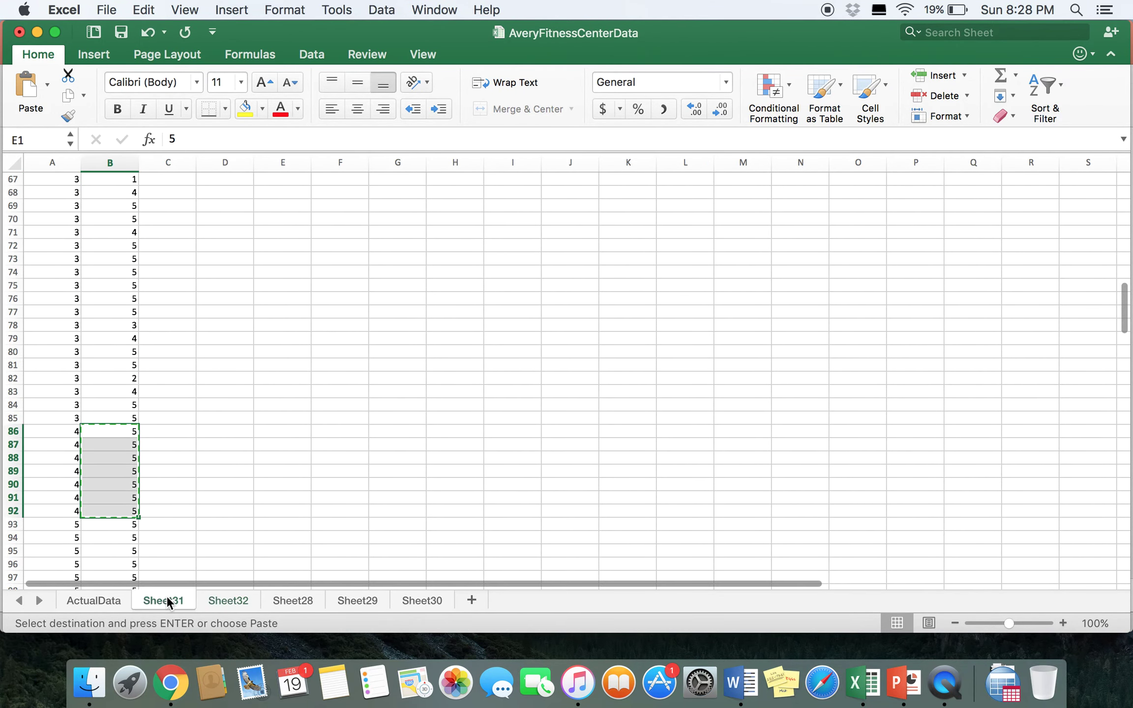
pyautogui.scroll(-3, 206, 438)
pyautogui.scroll(-1, 206, 437)
pyautogui.moveTo(95, 370); pyautogui.dragTo(112, 487)
pyautogui.click(228, 601)
pyautogui.press('super+v')
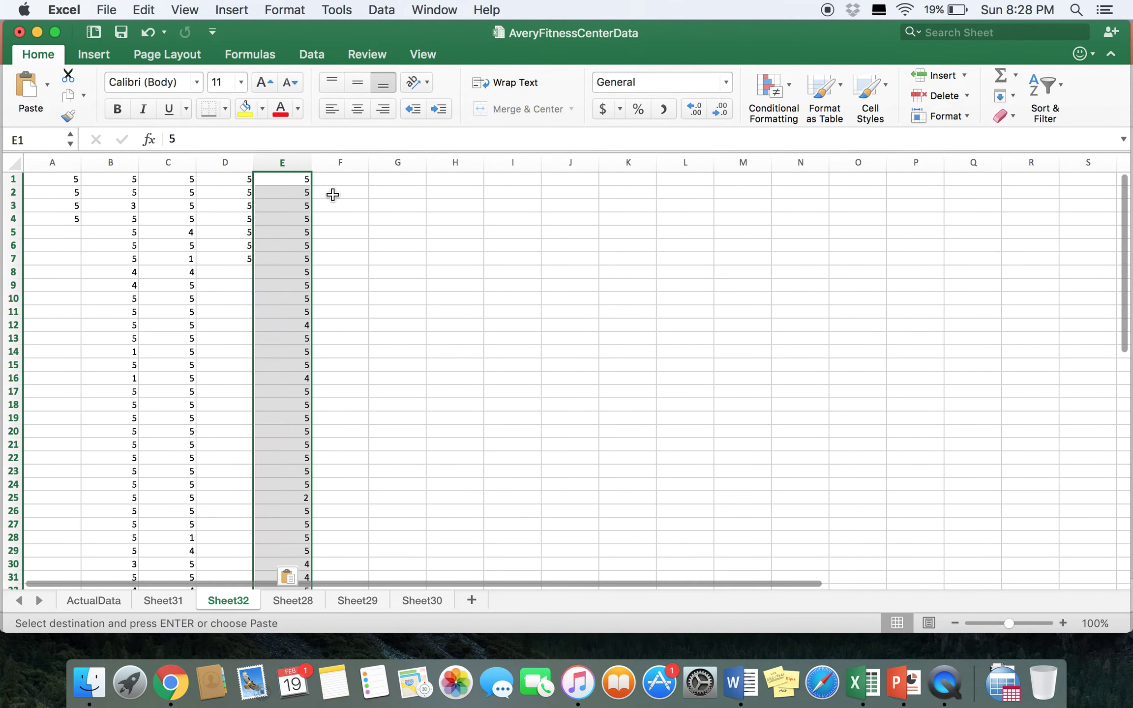
pyautogui.click(335, 182)
pyautogui.click(163, 601)
pyautogui.scroll(-3, 148, 433)
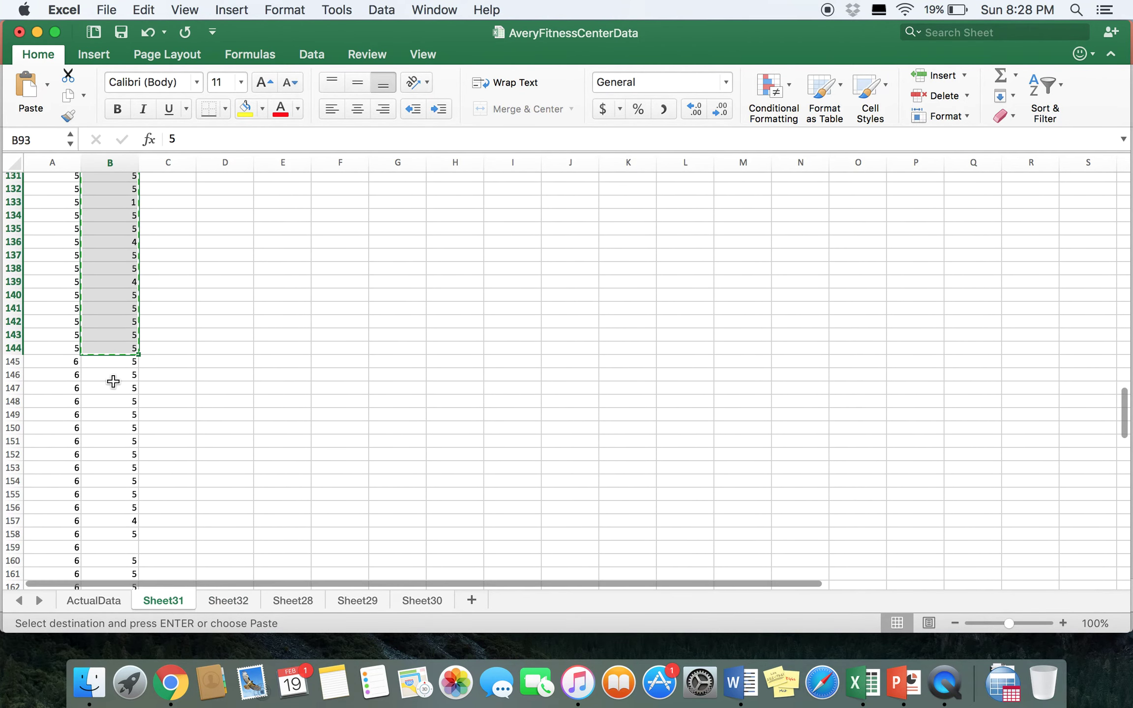
pyautogui.moveTo(107, 366); pyautogui.dragTo(119, 298)
pyautogui.click(254, 600)
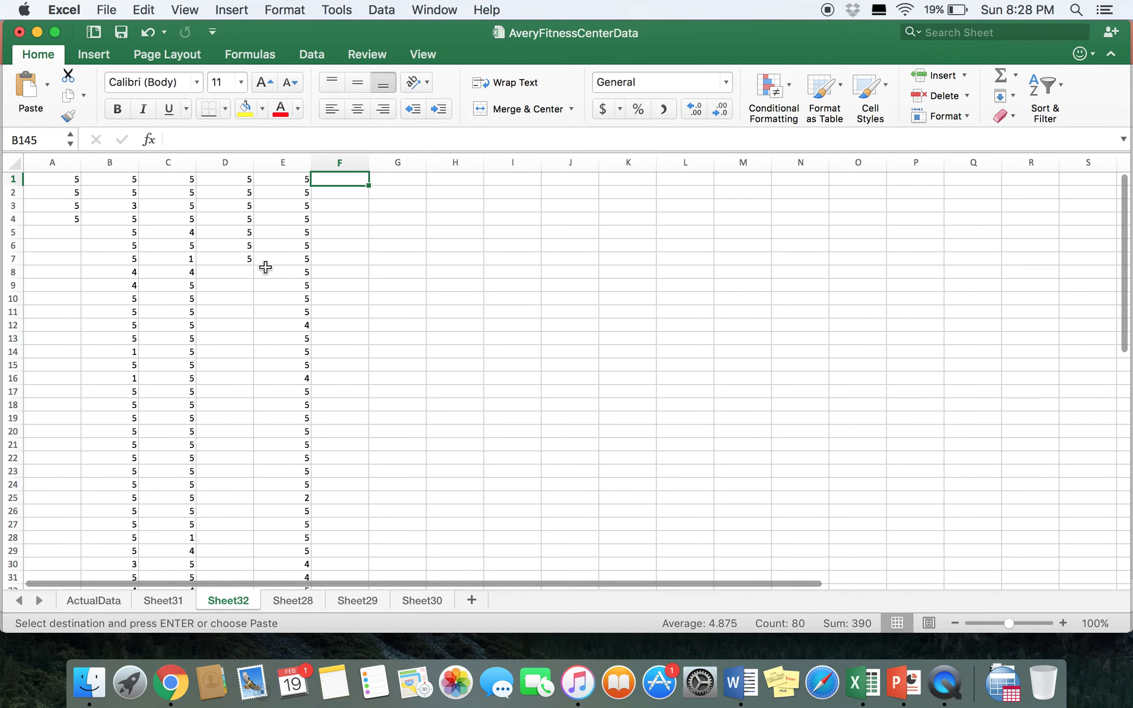
pyautogui.press('super+v')
pyautogui.moveTo(511, 258); pyautogui.dragTo(489, 256)
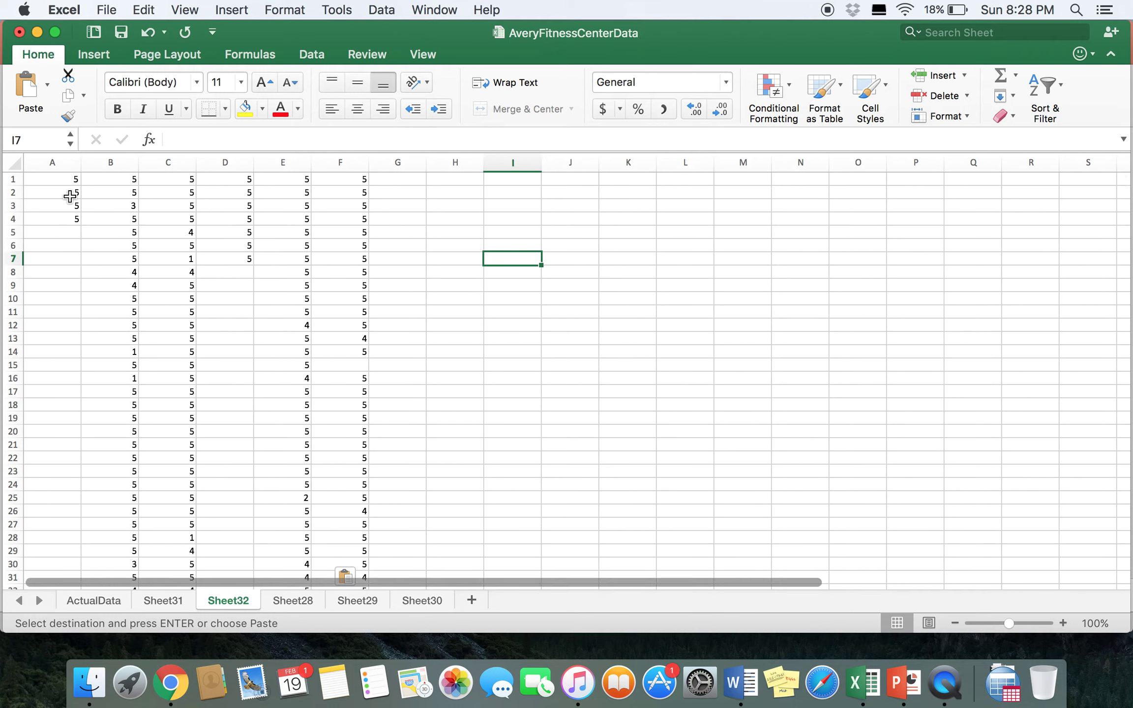
# Run Anova: Single Factor on Sheet32 range $A$1:$F$82 with output to a new worksheet.
pyautogui.click(312, 54)
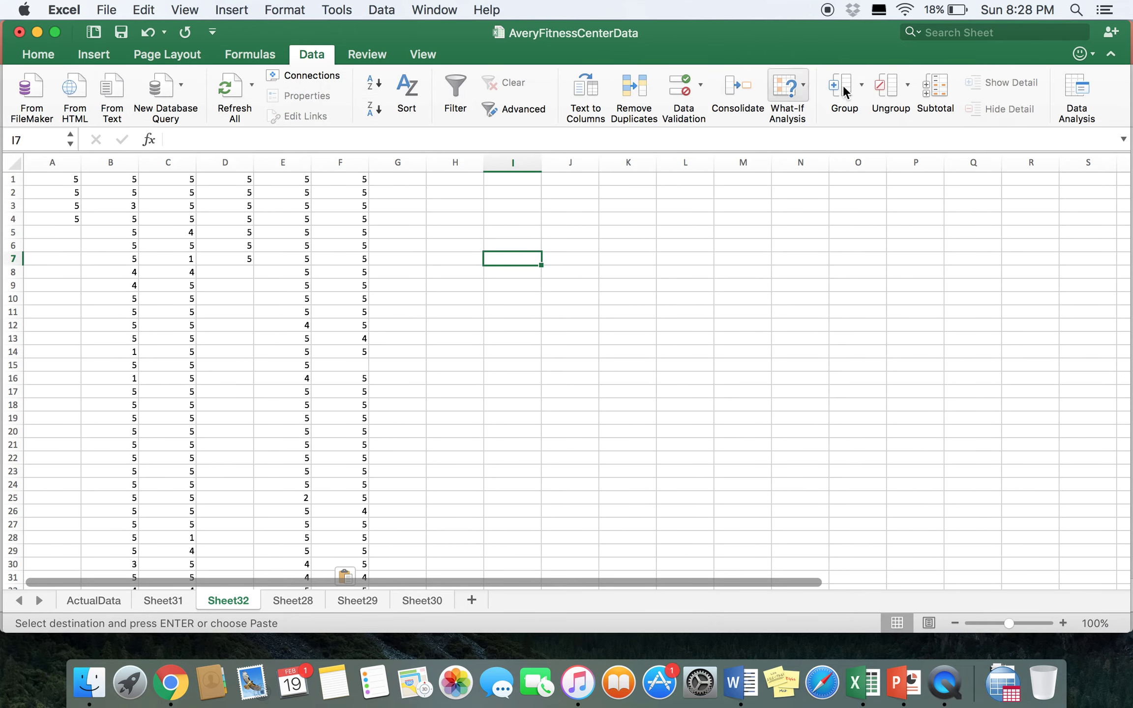
pyautogui.click(1077, 93)
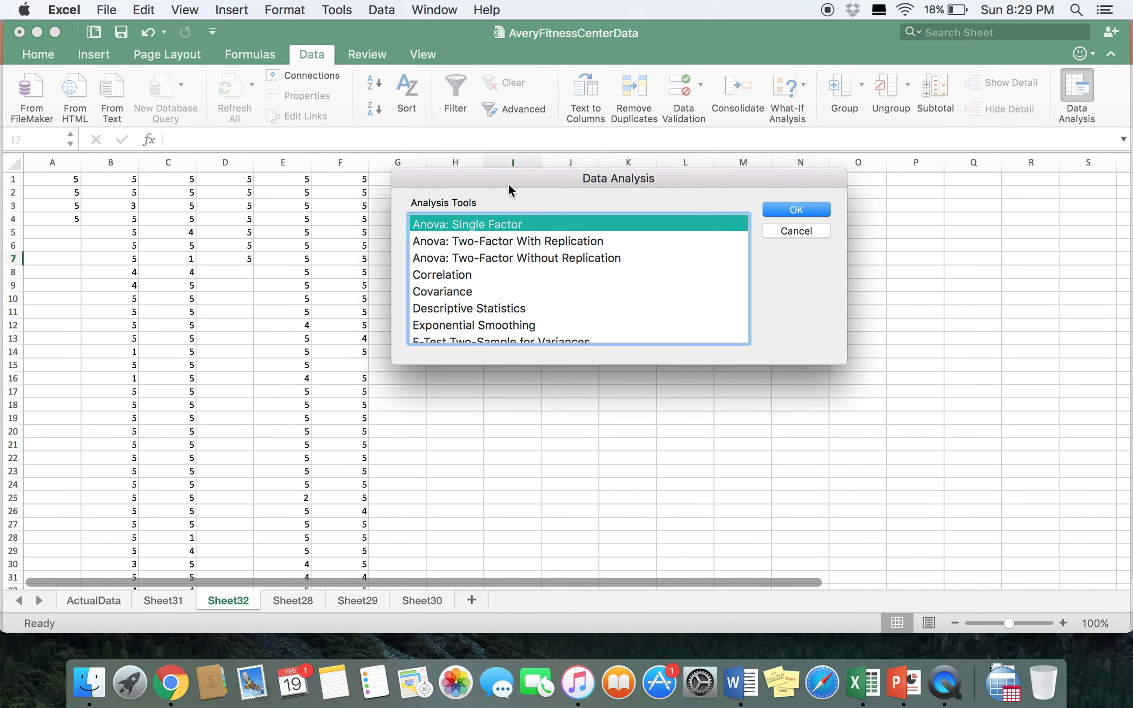
pyautogui.click(791, 210)
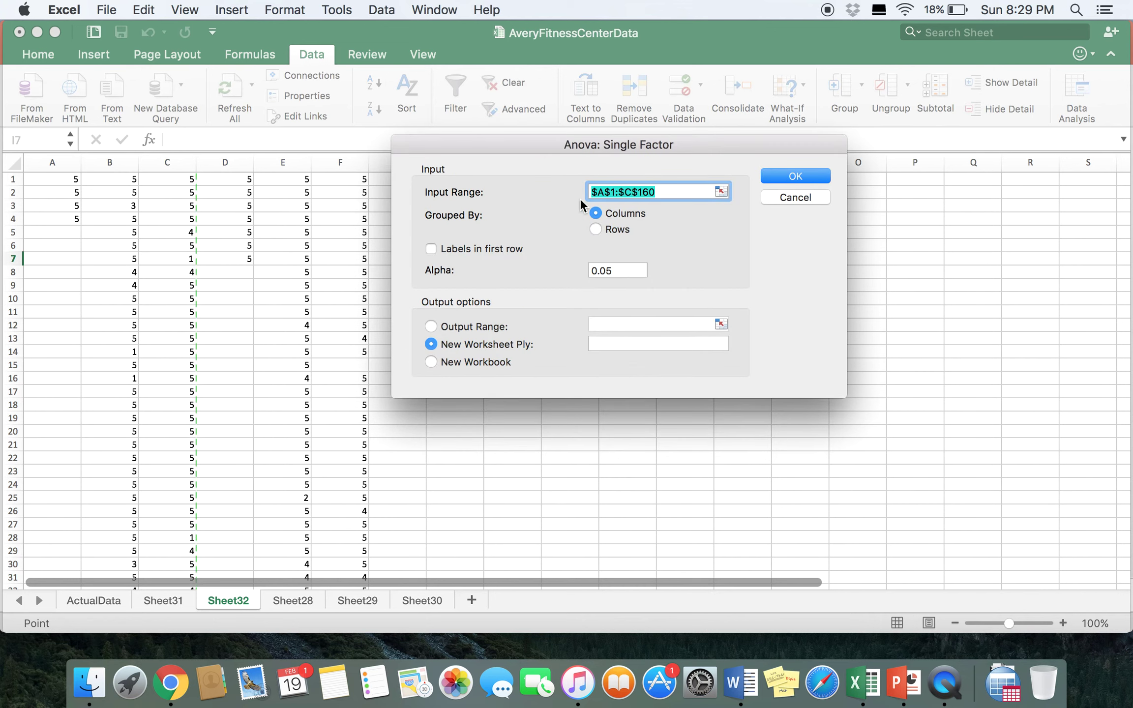
pyautogui.press('BackSpace')
pyautogui.moveTo(445, 147); pyautogui.dragTo(553, 153)
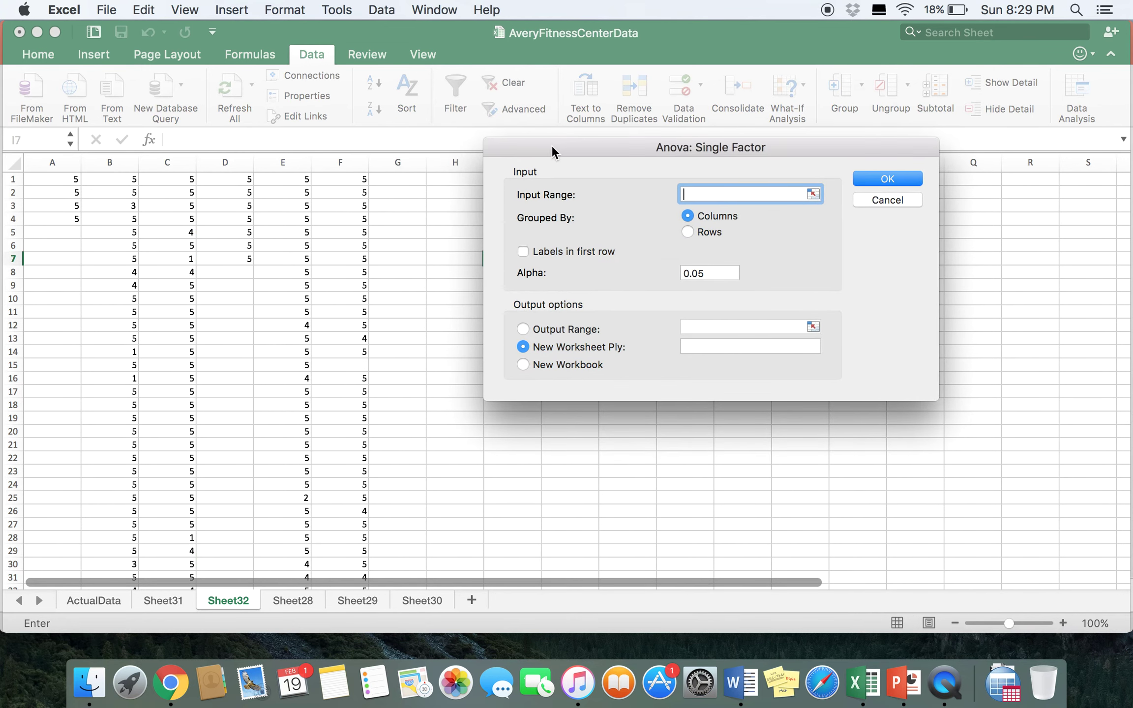
pyautogui.moveTo(52, 174); pyautogui.dragTo(355, 352)
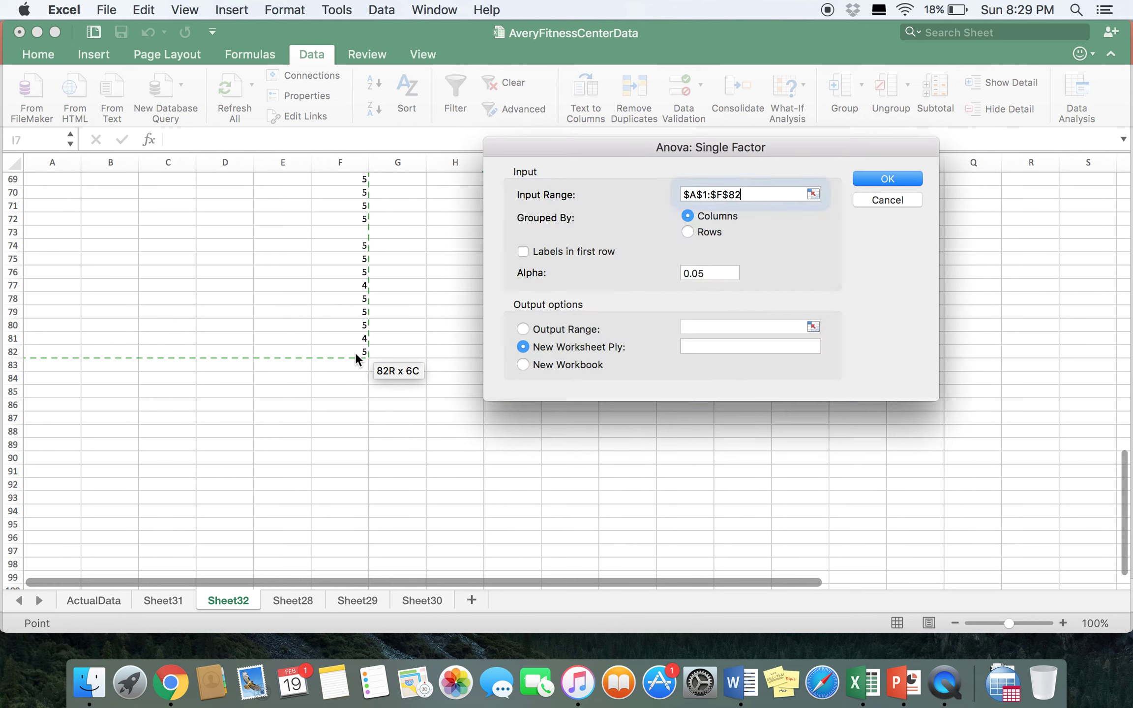
pyautogui.click(874, 182)
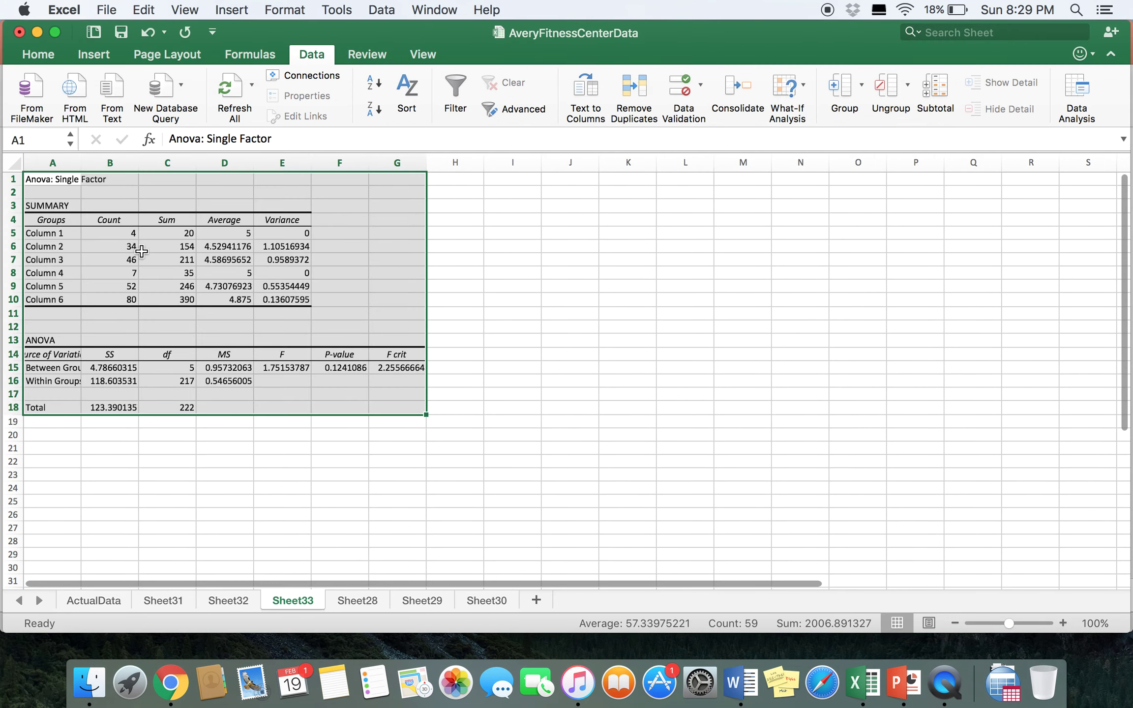
# Widen columns A and F so the source labels and the between-groups P-value 0.124108601 show fully.
pyautogui.click(74, 162)
pyautogui.moveTo(84, 158); pyautogui.dragTo(140, 162)
pyautogui.click(405, 165)
pyautogui.moveTo(428, 162); pyautogui.dragTo(478, 162)
pyautogui.click(468, 514)
pyautogui.click(388, 370)
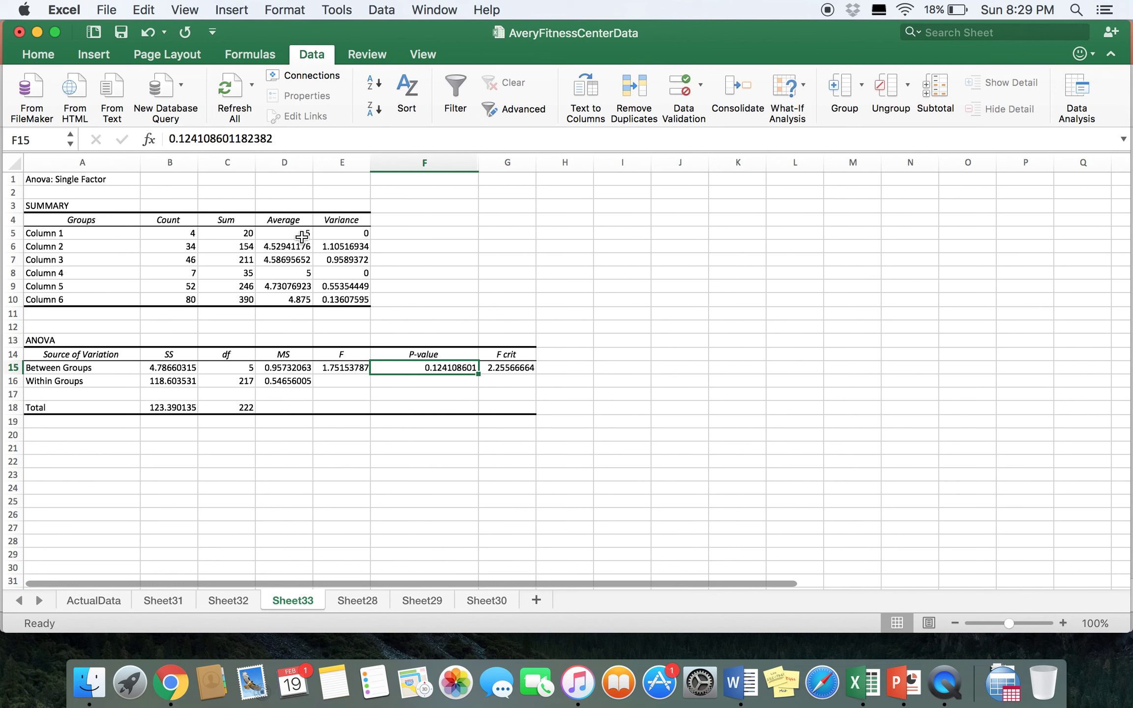
pyautogui.click(540, 244)
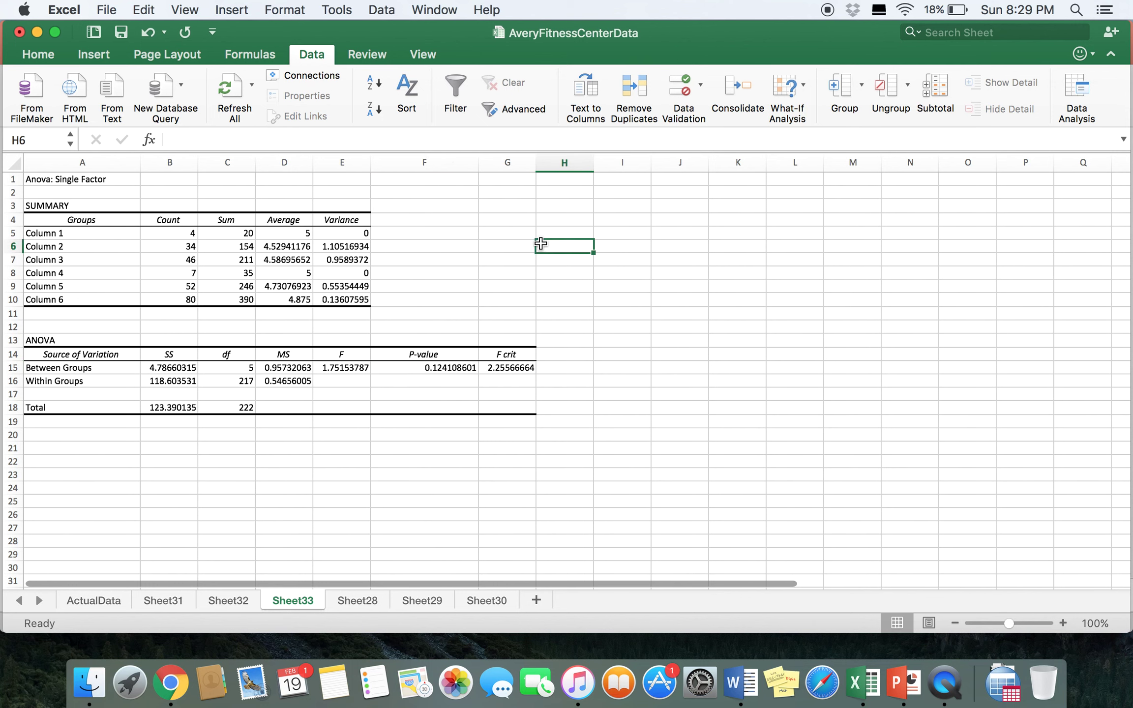